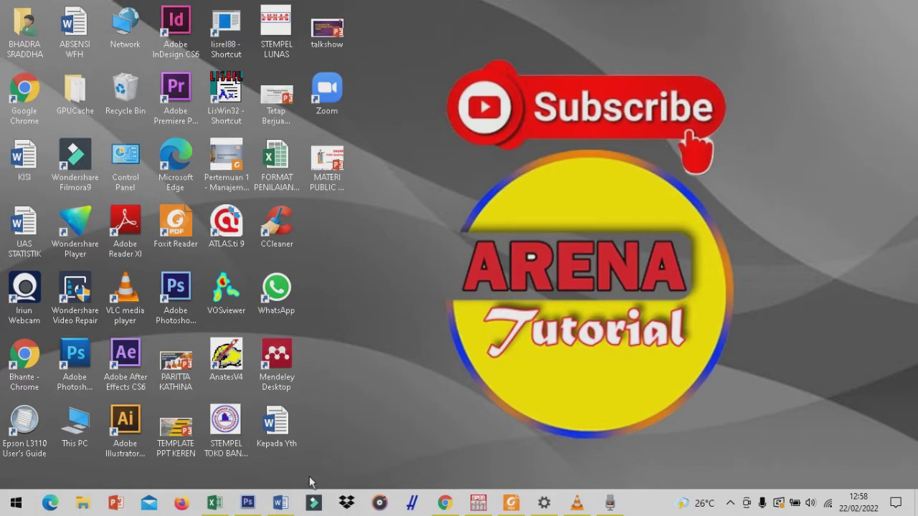
Restore the DATA UNTUK LATIHAN VALIDITAS workbook from the taskbar.
left_click(214, 503)
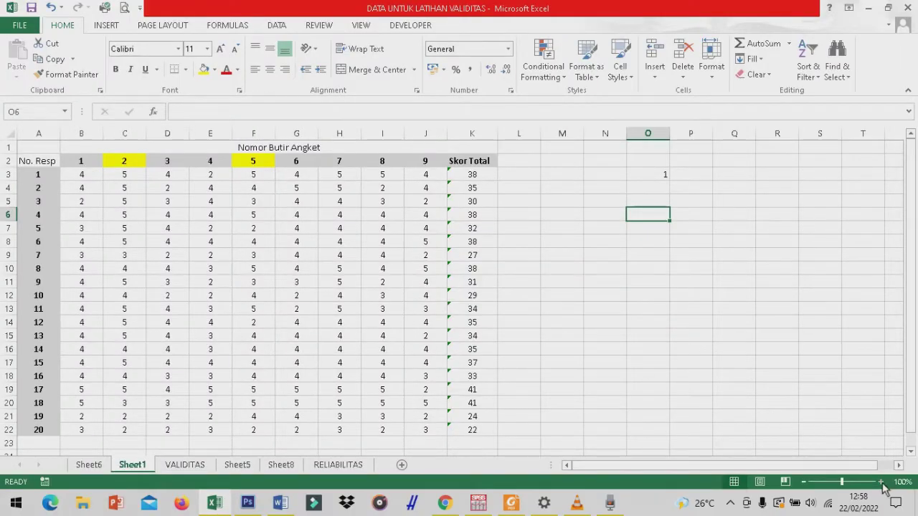
Zoom in on Sheet1 and scroll through the item-score table.
left_click(881, 483)
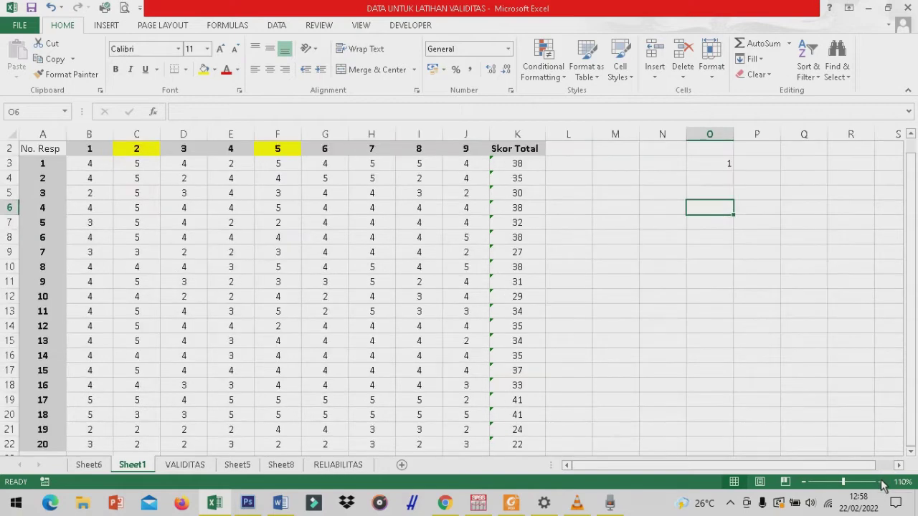
left_click(881, 483)
scroll(416, 286, "up", 1)
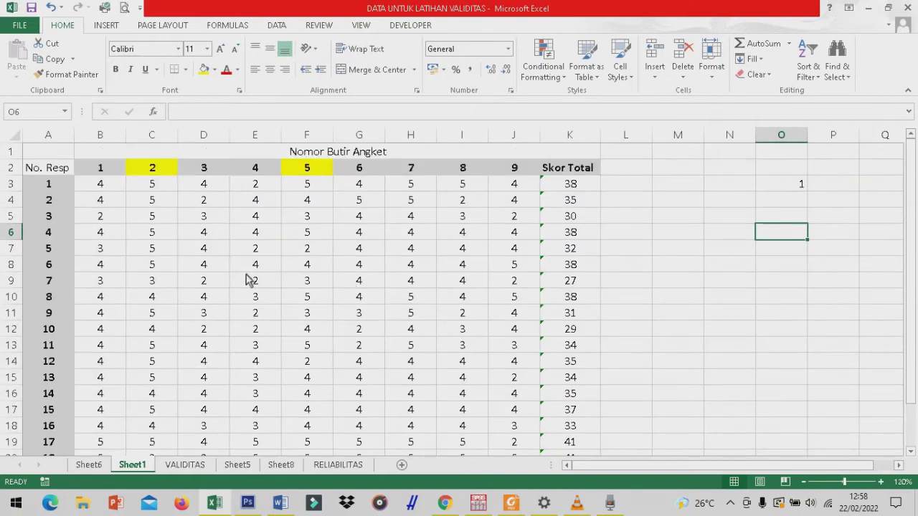
scroll(251, 279, "down", 2)
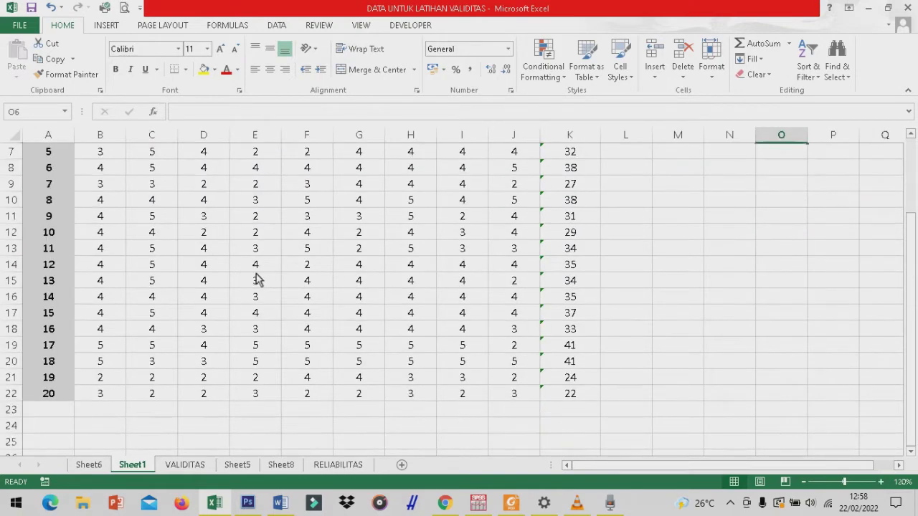
scroll(257, 280, "up", 2)
scroll(256, 280, "down", 3)
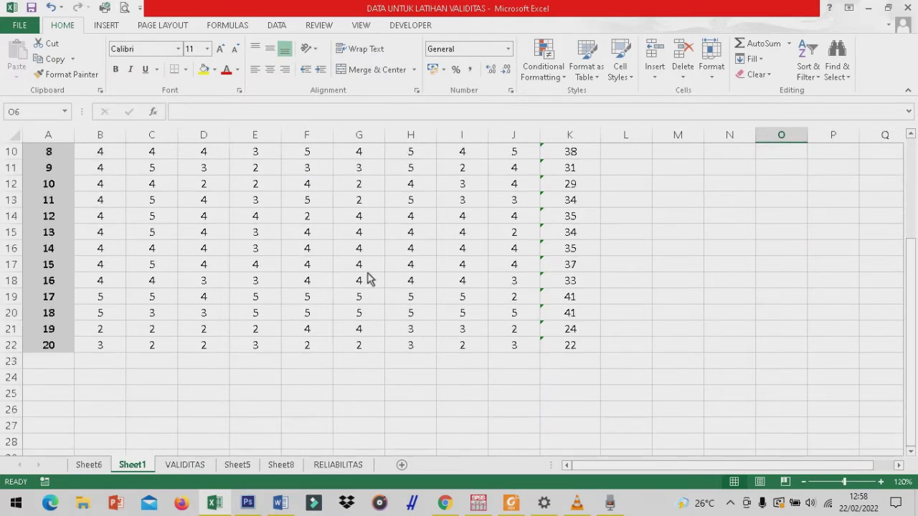
scroll(368, 279, "up", 1)
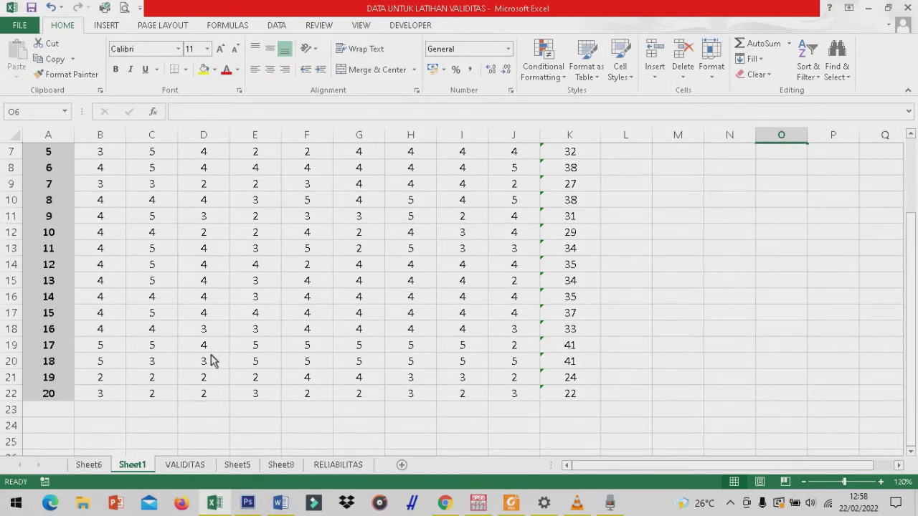
scroll(213, 361, "up", 2)
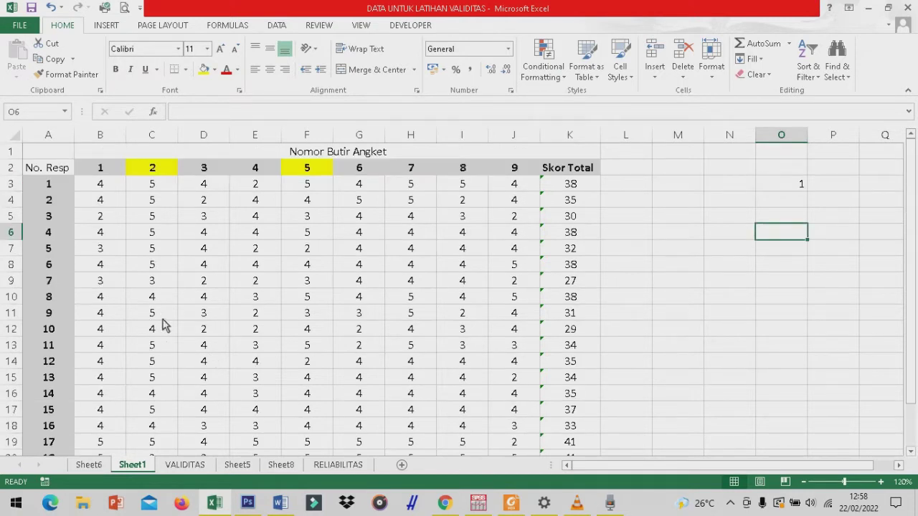
Check respondent 1's total formula, the item 1 and item 9 headings, and respondent 20, zooming to 130%.
left_click(580, 185)
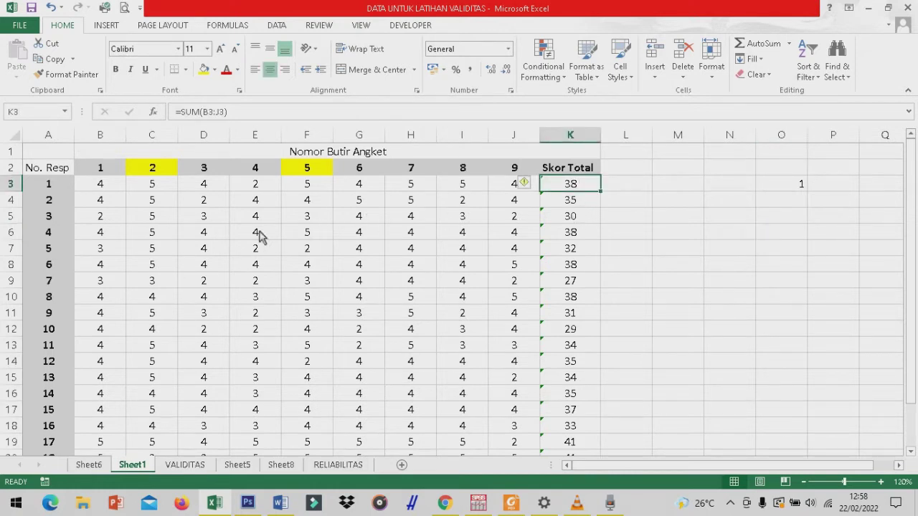
left_click(94, 172)
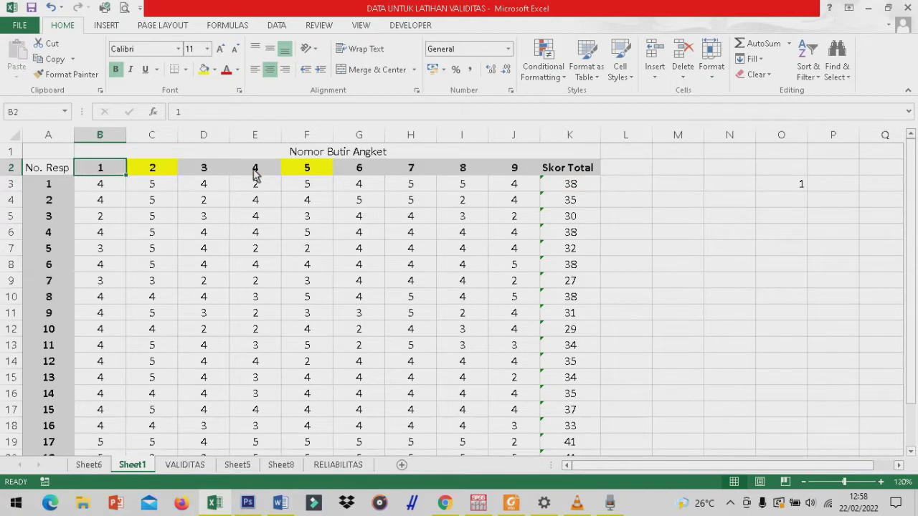
left_click(516, 175)
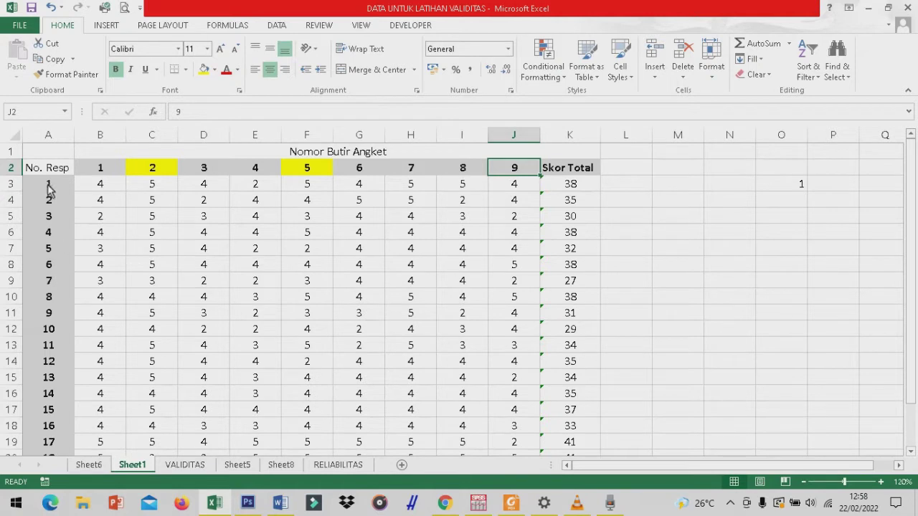
left_click_drag(48, 186, 53, 348)
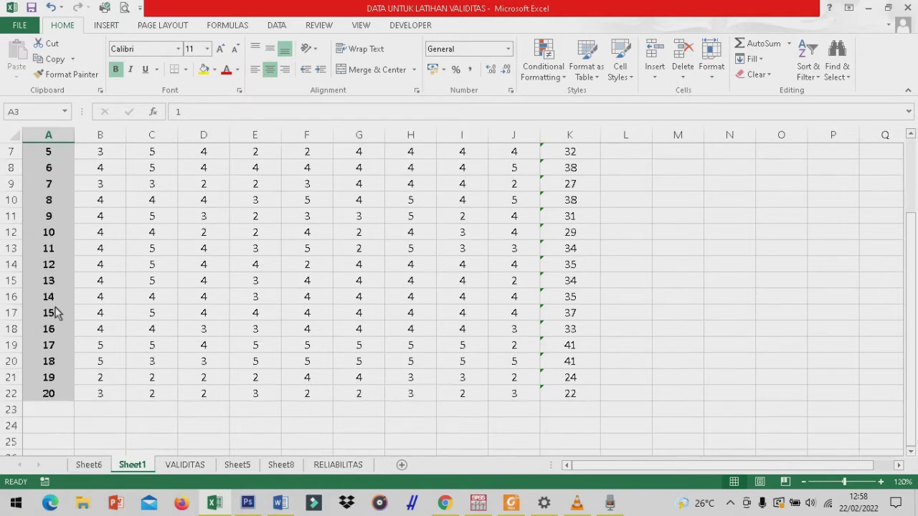
left_click(53, 348, "ctrl")
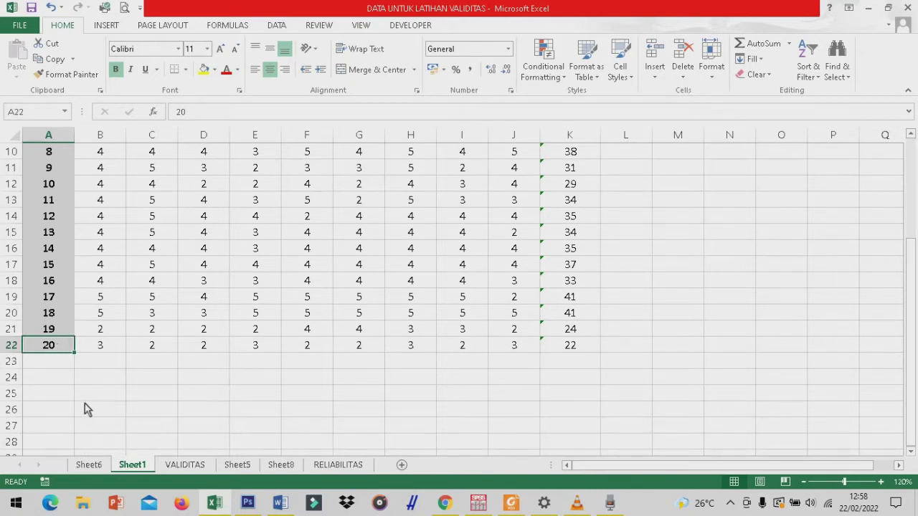
left_click(884, 487)
scroll(385, 395, "down", 5)
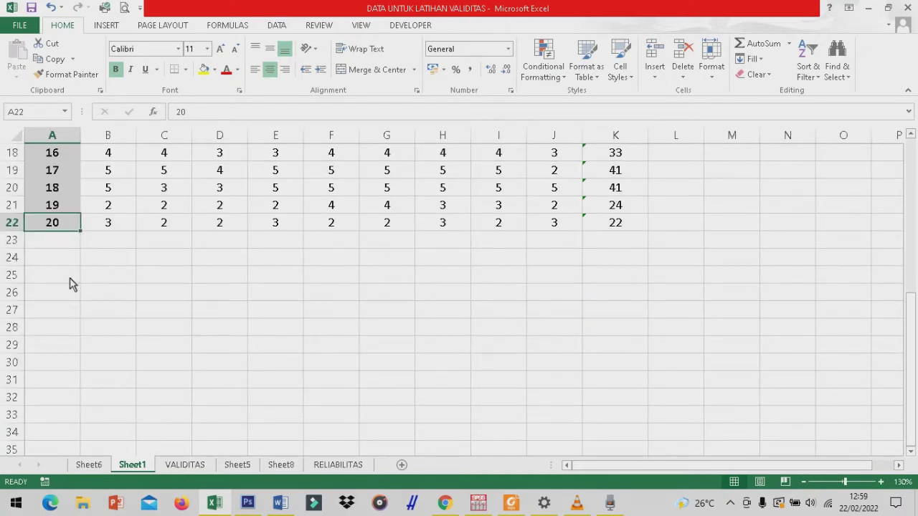
left_click(53, 246)
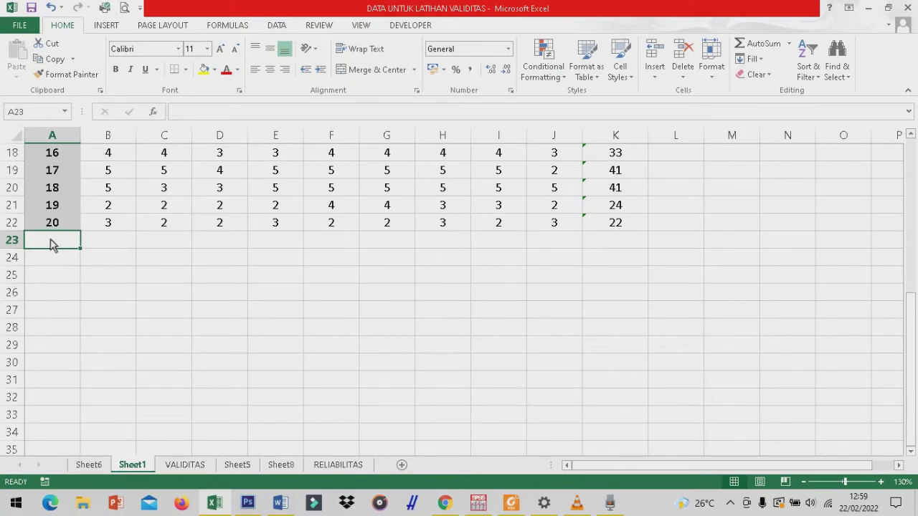
Enter the label 'Rhit' in A23 and give it a yellow fill.
type("R")
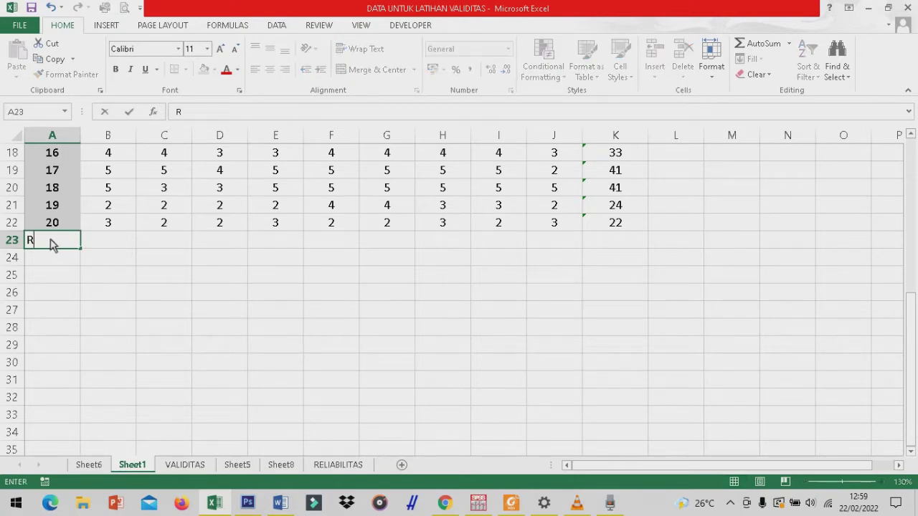
key("Caps_Lock")
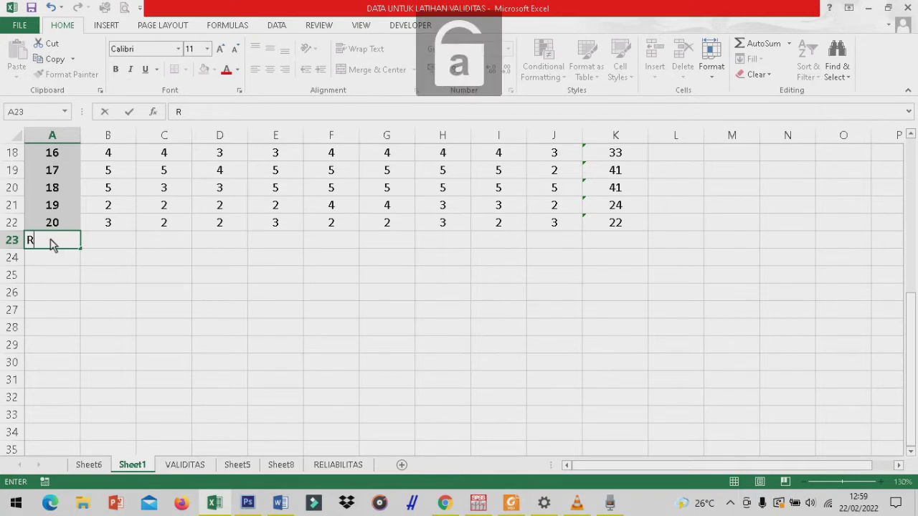
type("hit")
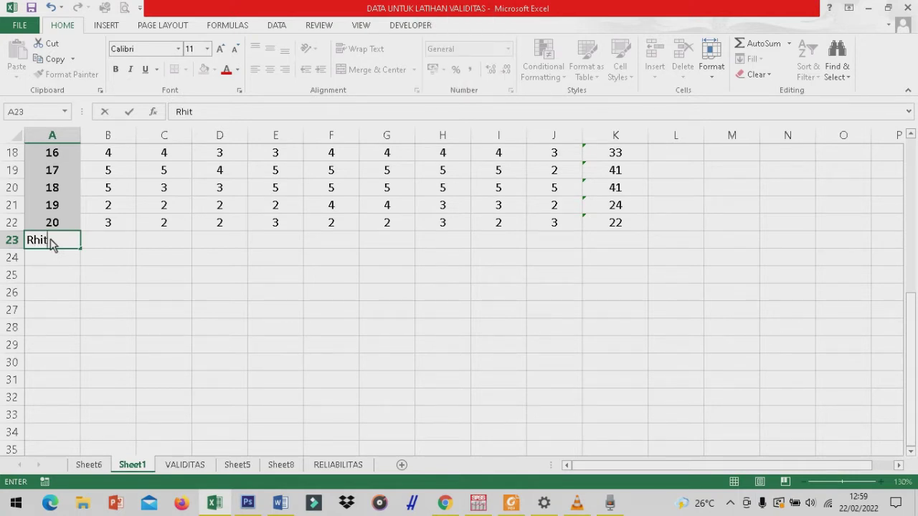
left_click(51, 244)
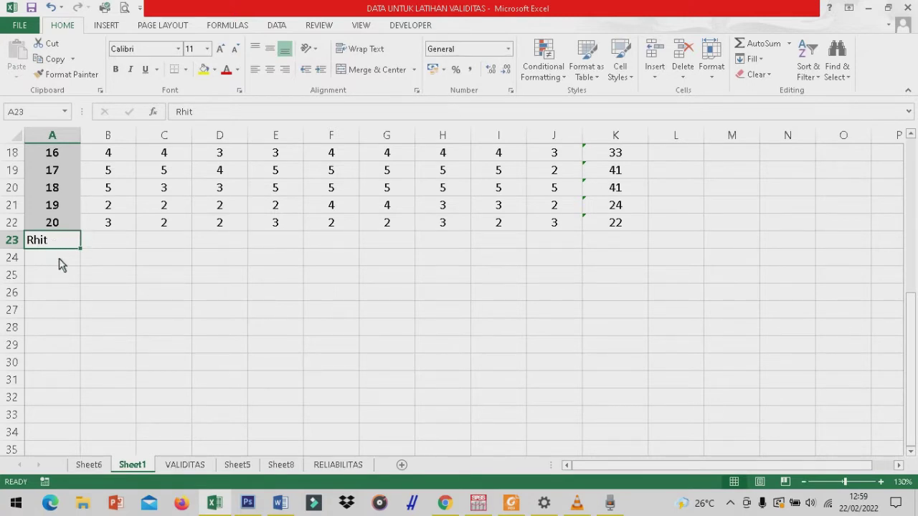
left_click(52, 264)
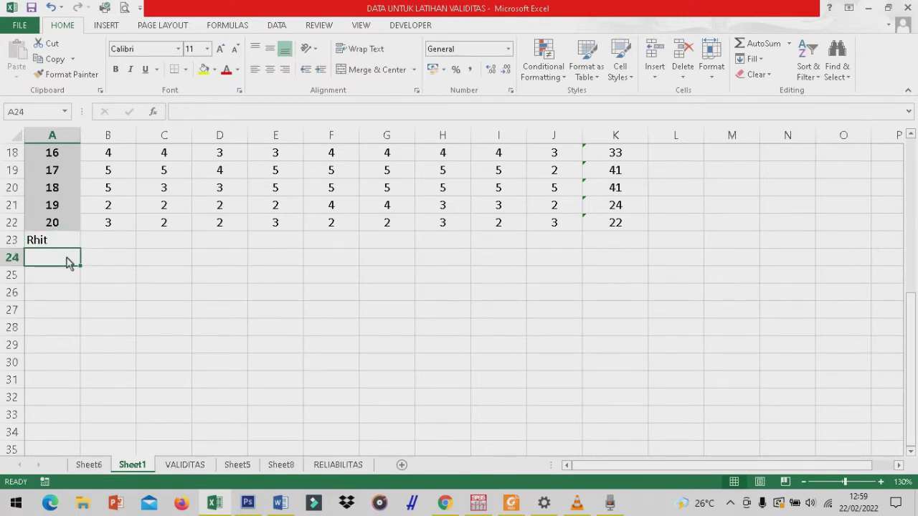
left_click(108, 243)
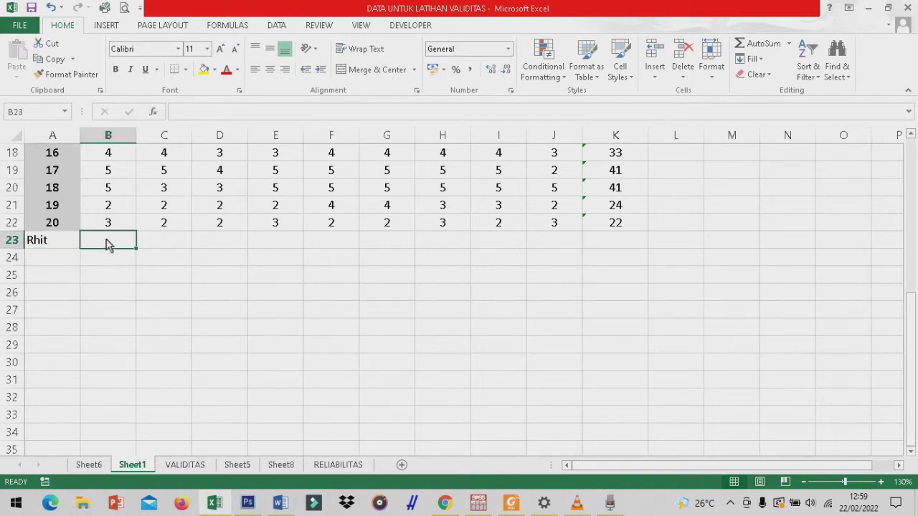
left_click(39, 244)
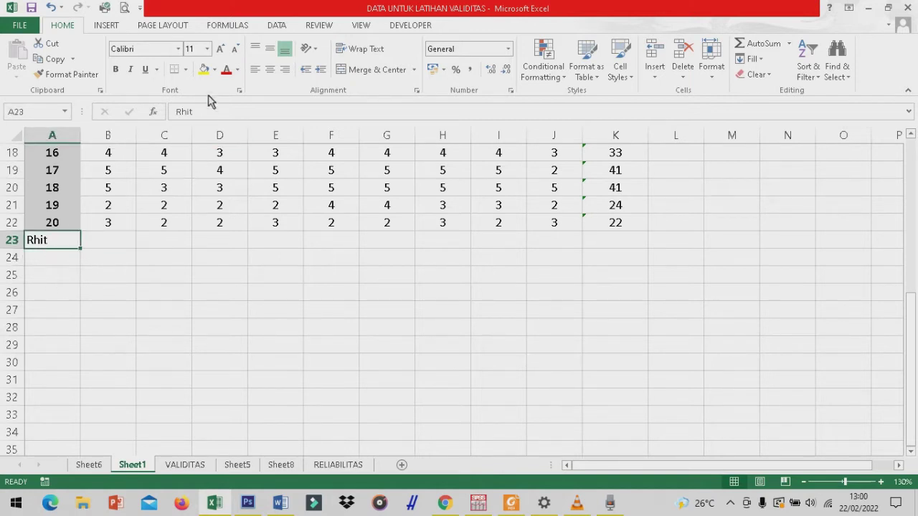
left_click(204, 69)
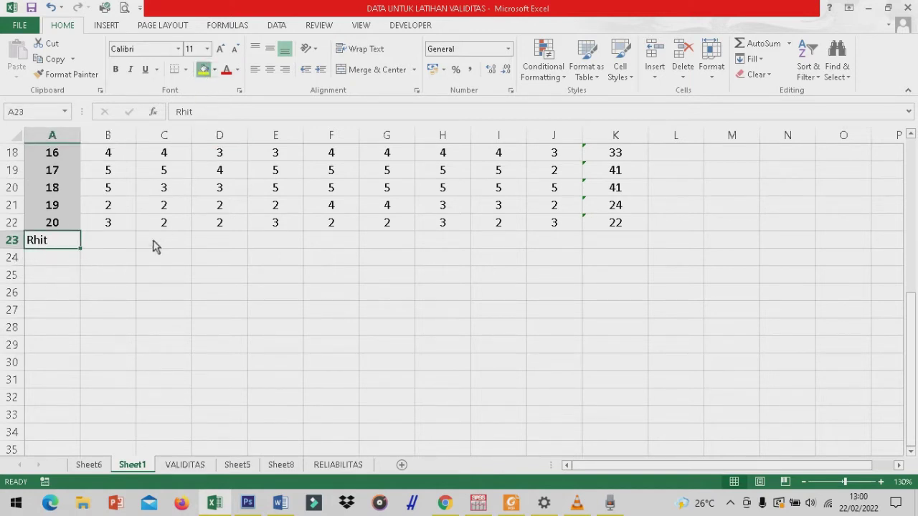
left_click(106, 243)
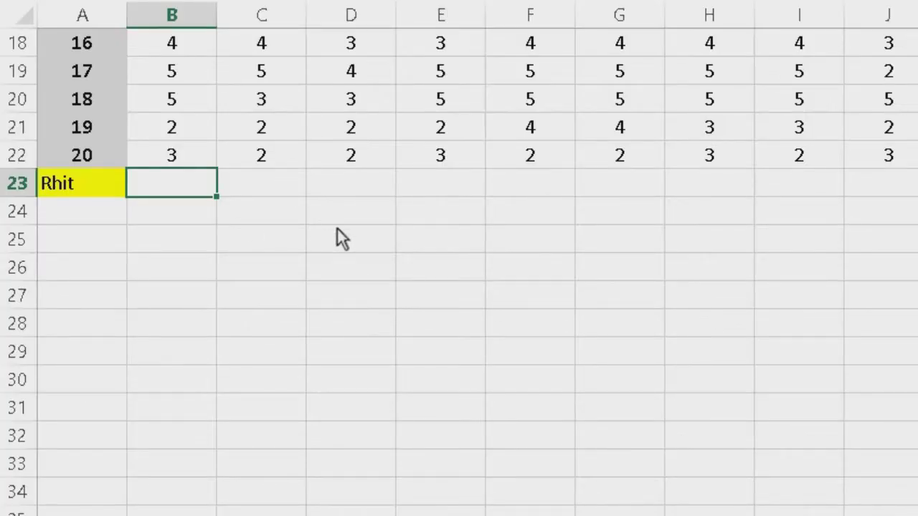
Start =CORREL in B23 with item 1's scores B3:B22 as the first range.
type("=c")
type("o")
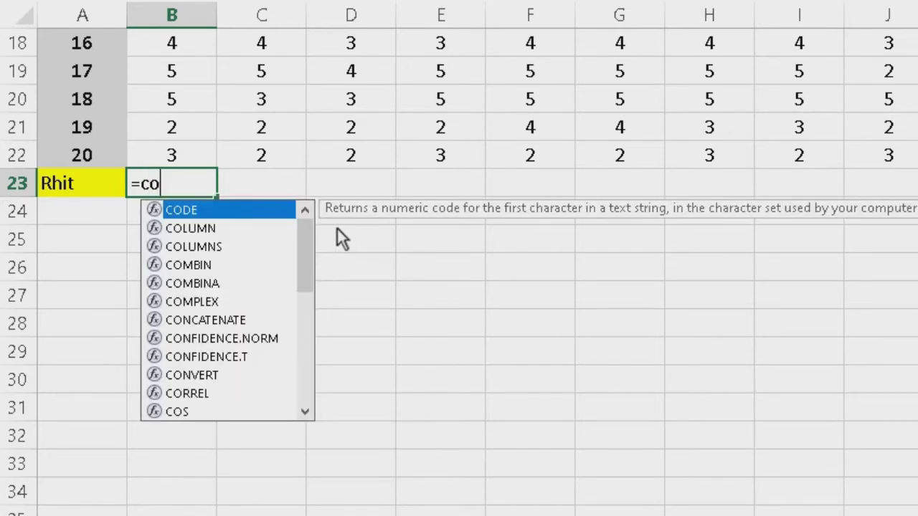
type("r")
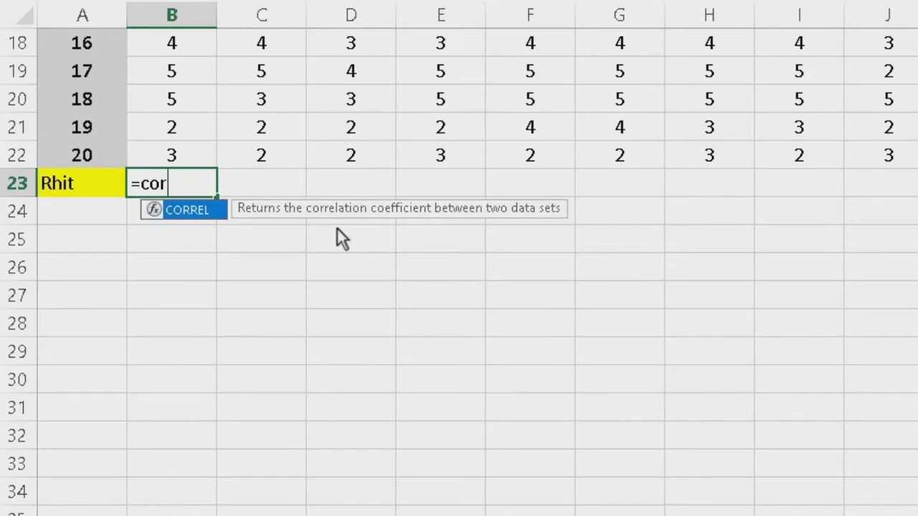
type("re")
type("l")
type("(")
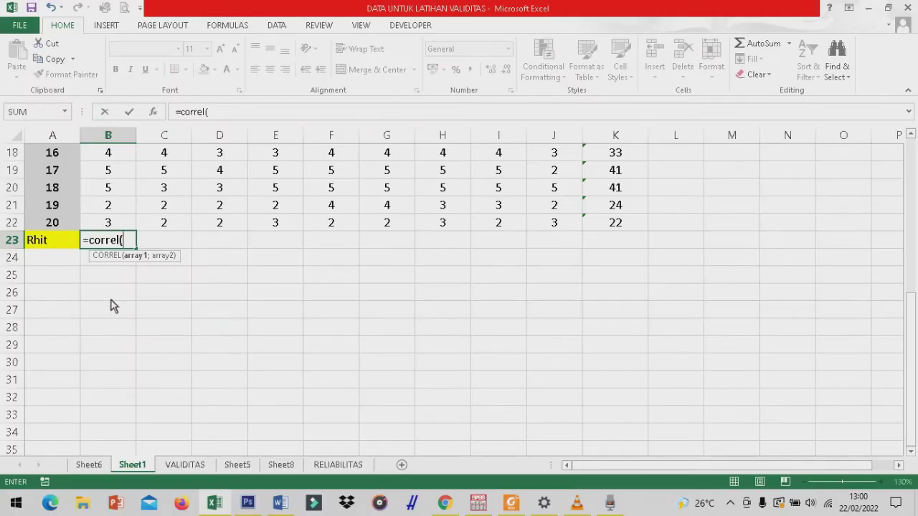
scroll(112, 287, "up", 2)
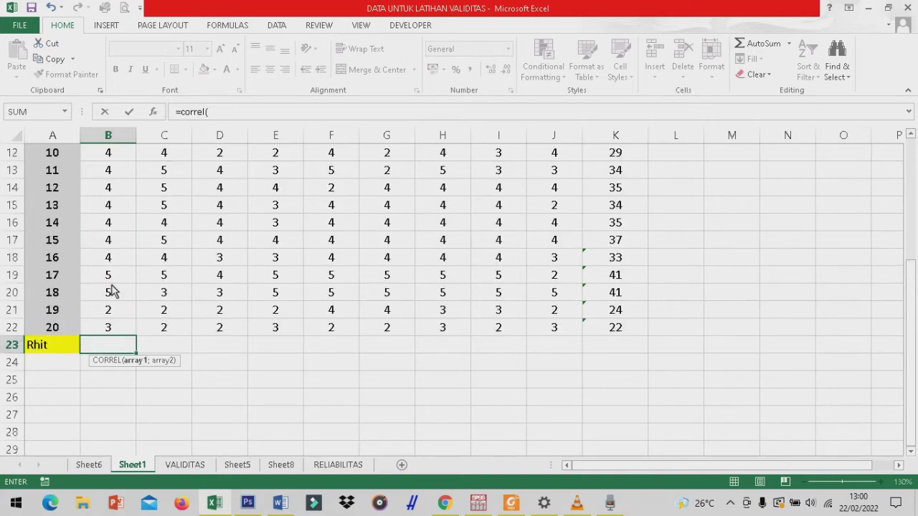
scroll(111, 285, "up", 4)
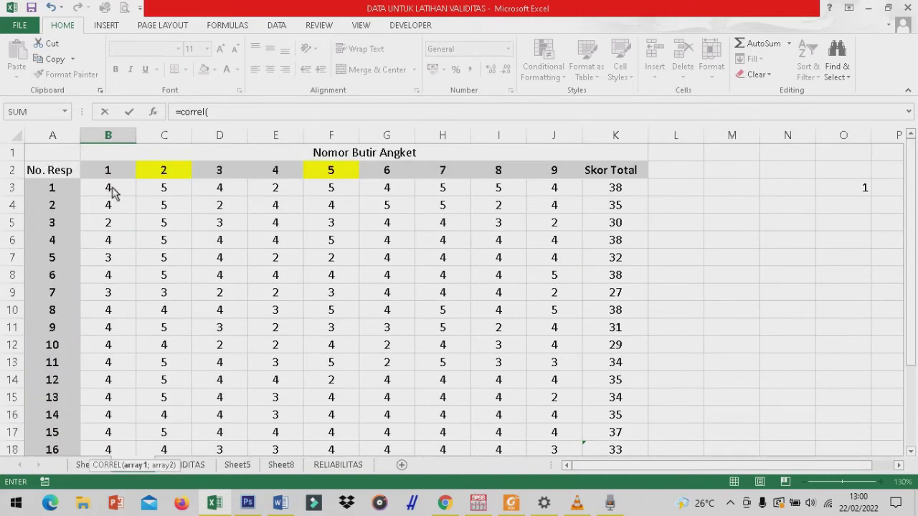
mouse_move(112, 192)
left_mouse_down()
mouse_move(100, 366)
mouse_move(120, 399)
left_mouse_up()
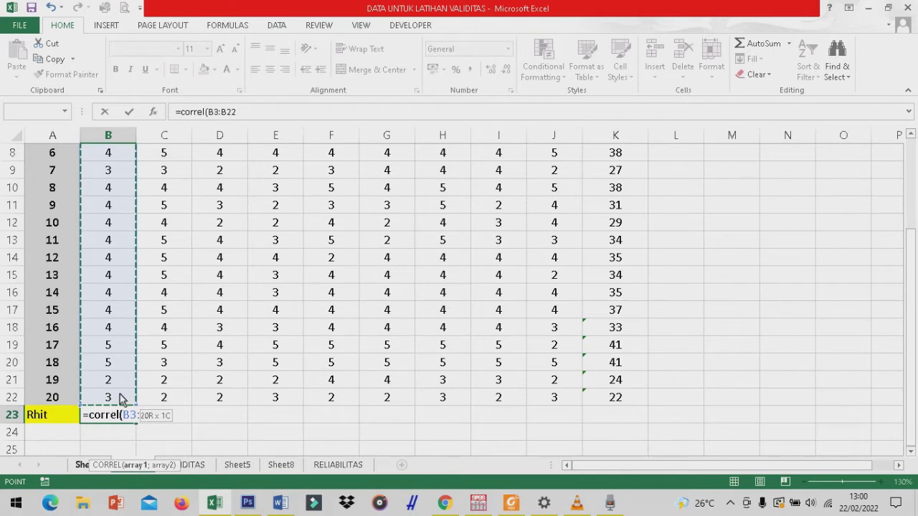
left_click_drag(120, 398, 127, 397)
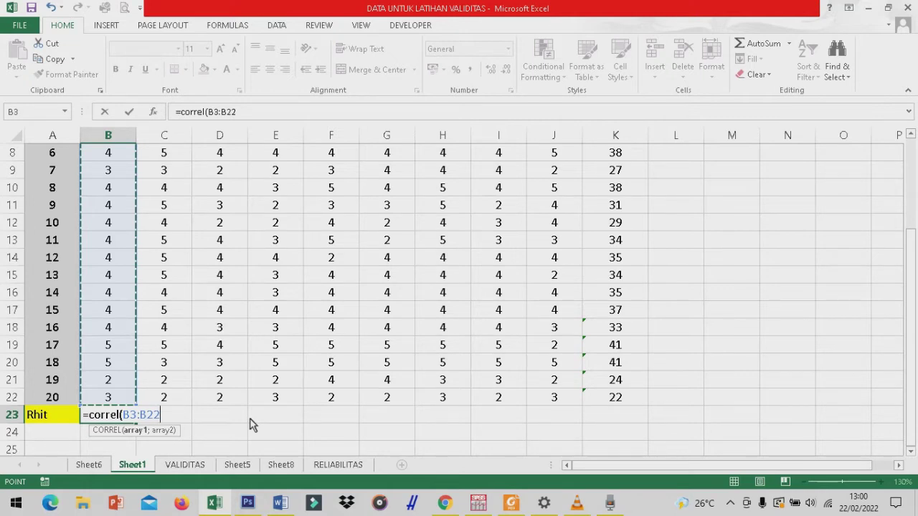
Add the Skor Total scores K3:K22 as the second CORREL range.
type(";")
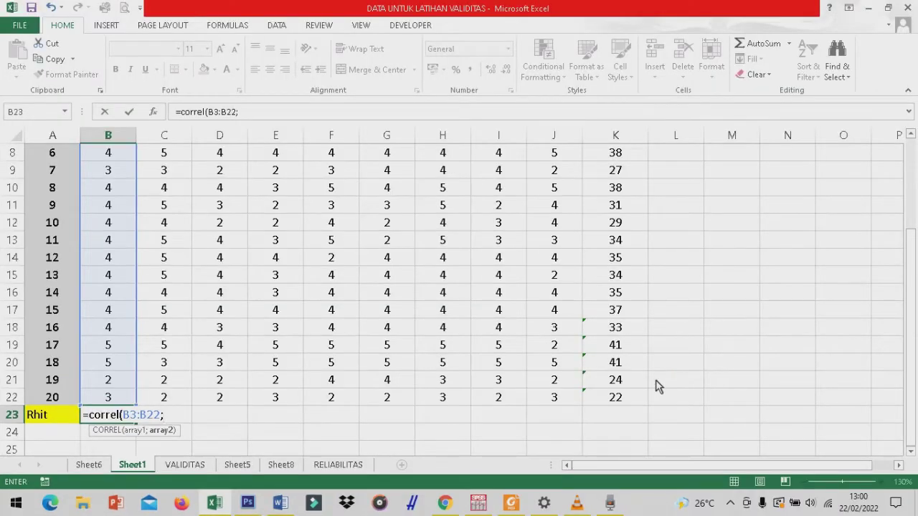
scroll(627, 386, "up", 2)
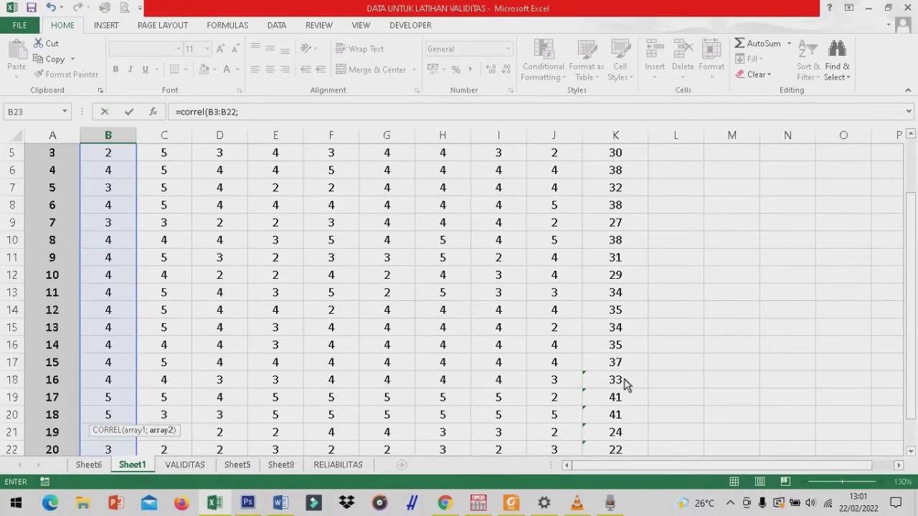
scroll(624, 385, "up", 1)
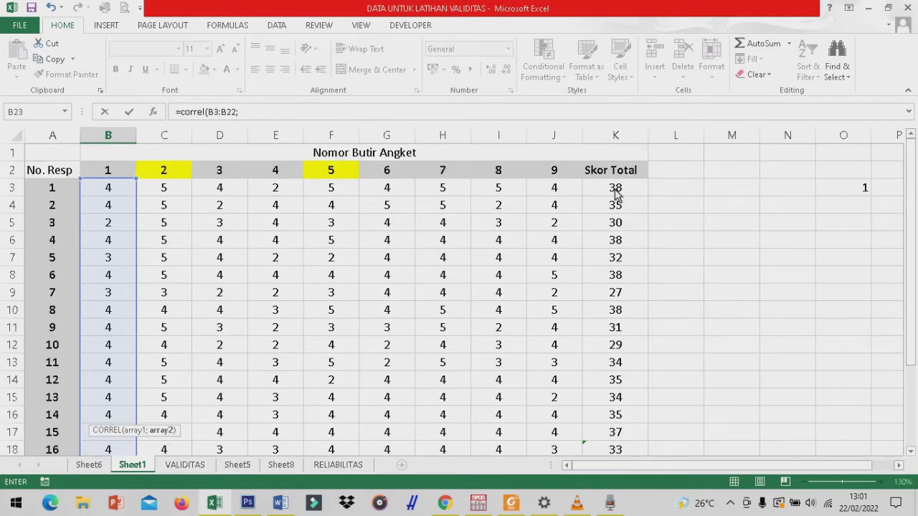
left_click_drag(615, 192, 614, 422)
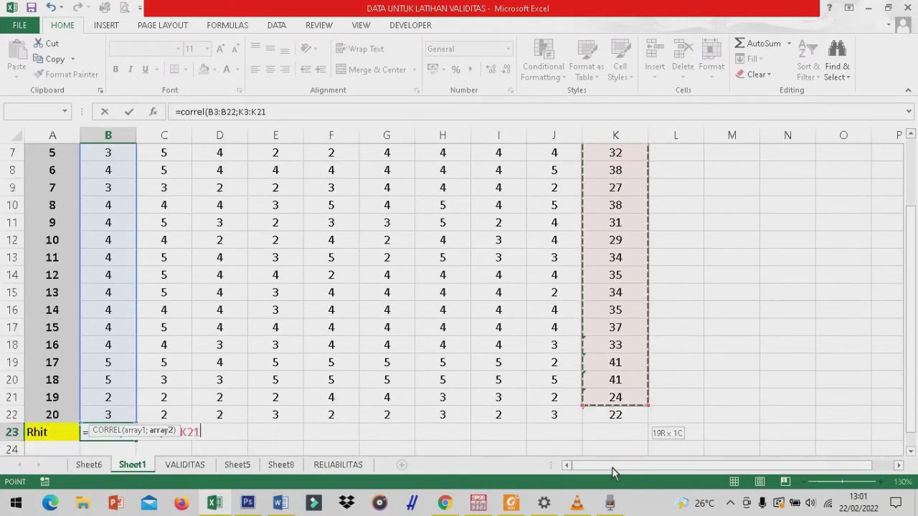
mouse_move(614, 421)
left_mouse_down()
mouse_move(624, 356)
mouse_move(621, 397)
left_mouse_up()
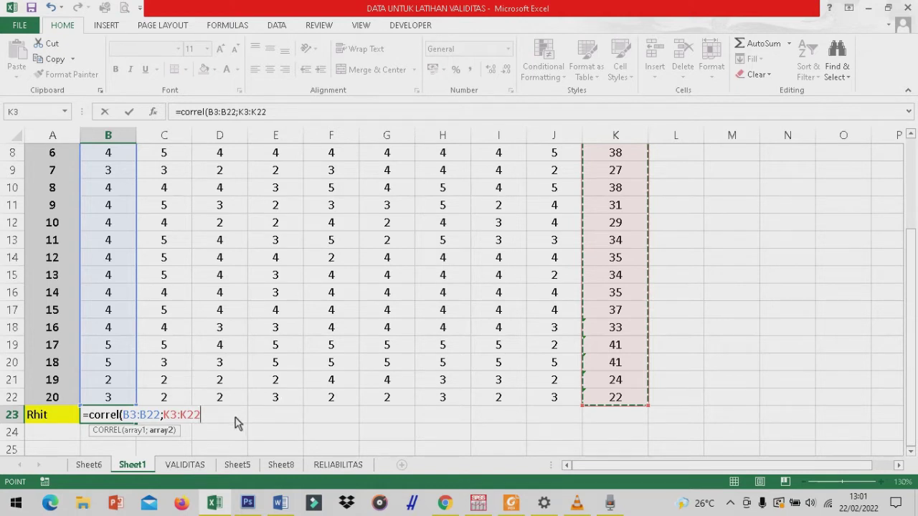
Close B23's formula as =CORREL(B3:B22;$K$3:$K$22) and commit it, giving 0,78129.
type(")")
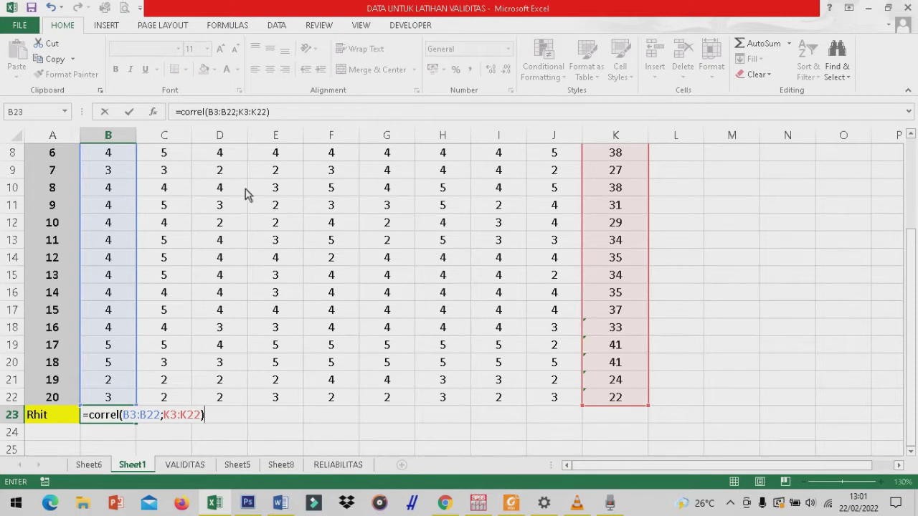
left_click(164, 421)
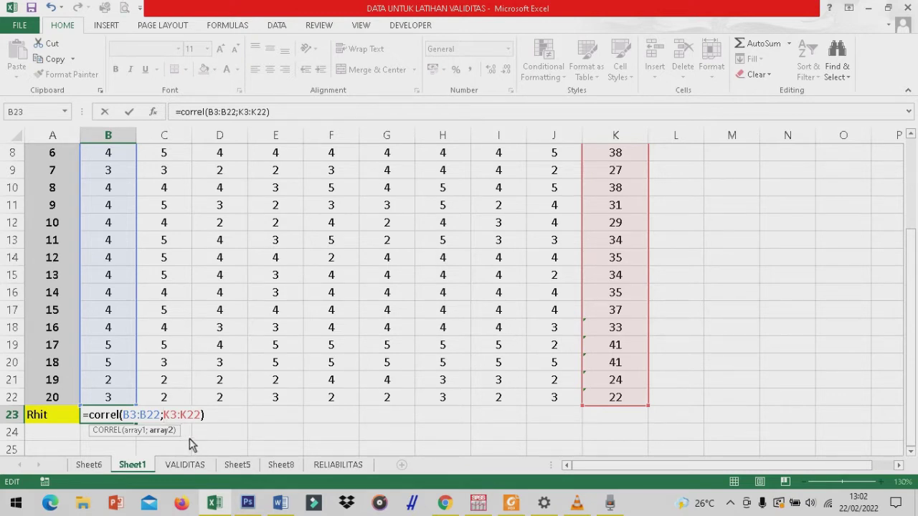
type("$")
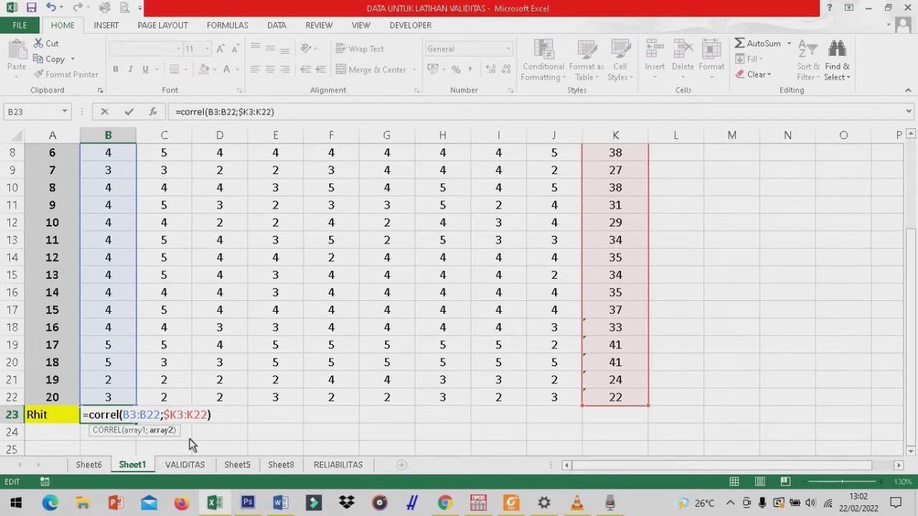
left_click(177, 416)
type("$")
left_click(195, 417)
type("$K")
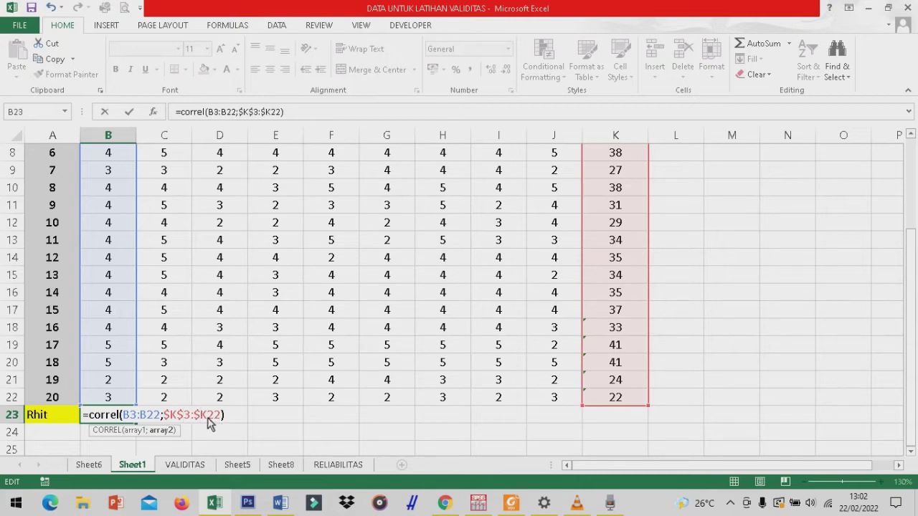
type("$")
left_click(312, 114)
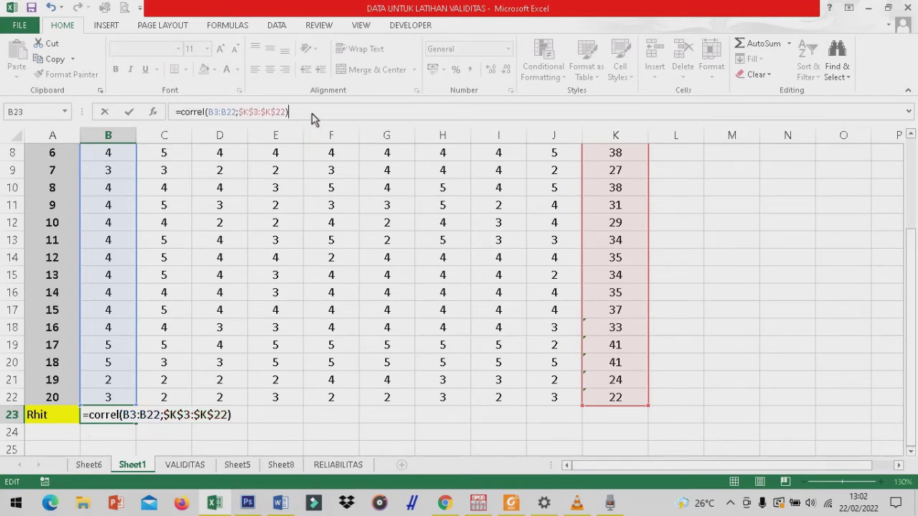
key("Return")
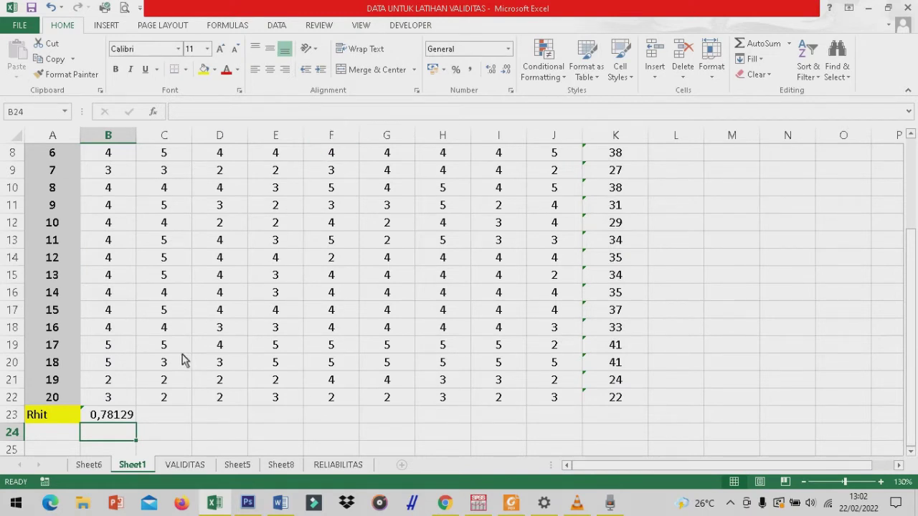
left_click(125, 419)
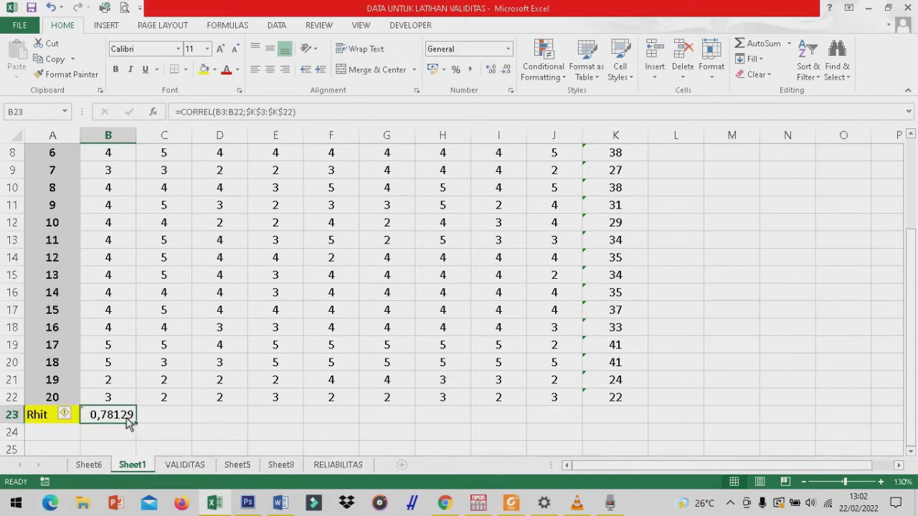
Format B23 as Number with 3 decimals and fill the Rhit formula across to K23.
right_click(127, 423)
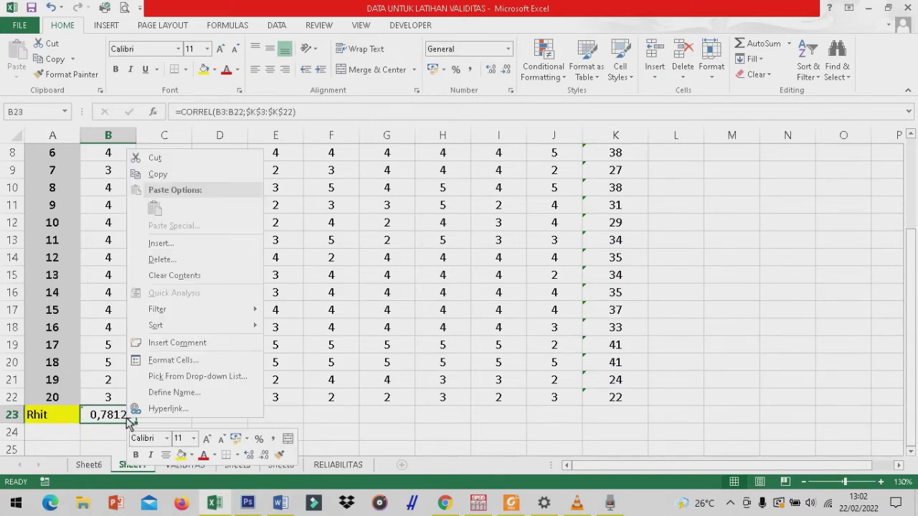
left_click(179, 361)
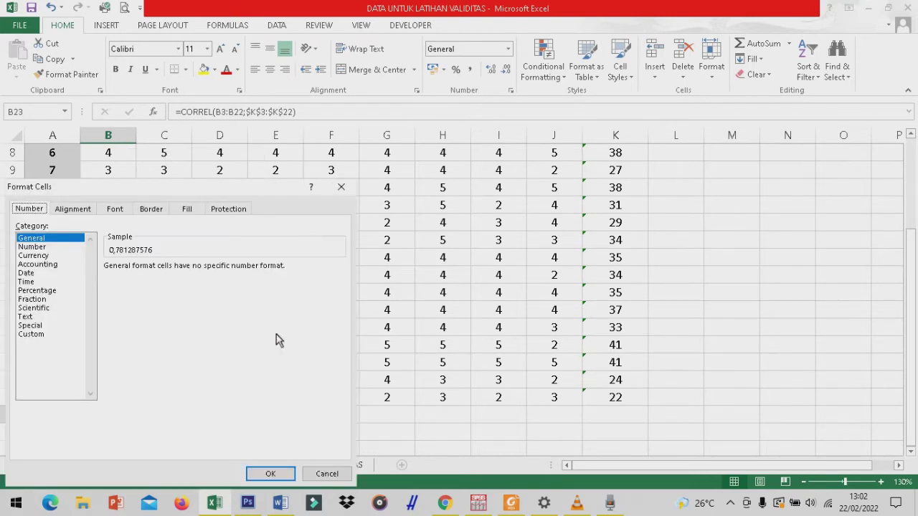
left_click(46, 247)
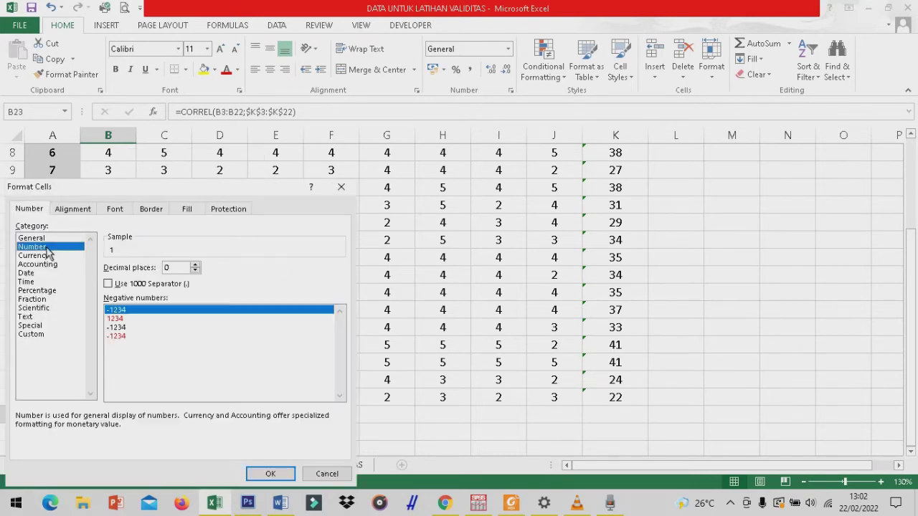
left_click(195, 270)
left_click(194, 264)
left_click(195, 265)
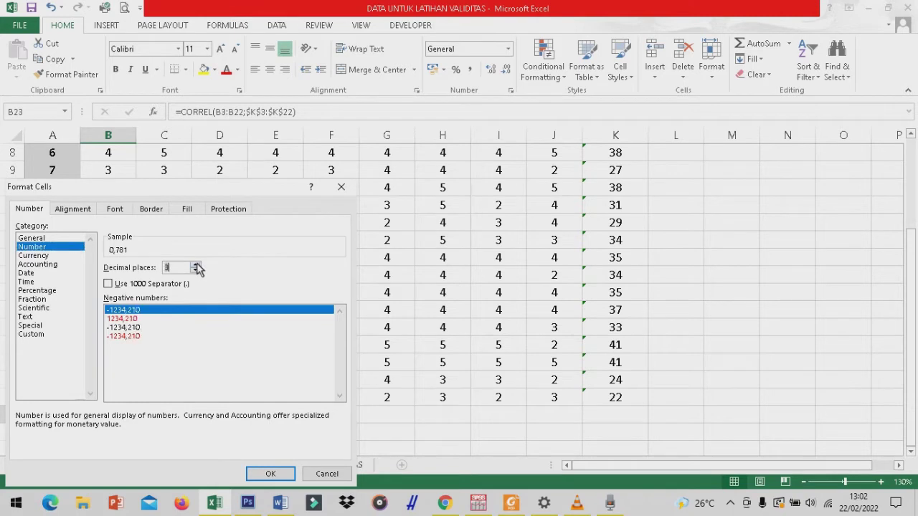
left_click(273, 473)
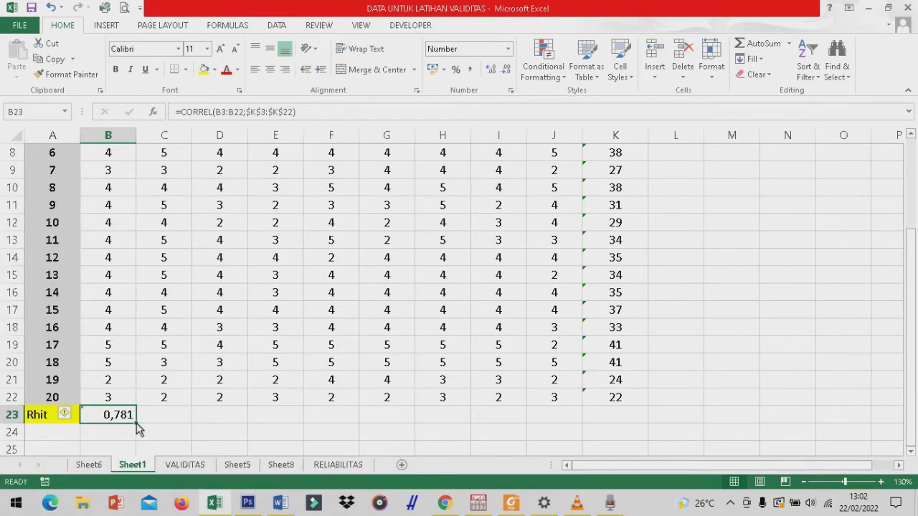
left_click_drag(137, 426, 630, 422)
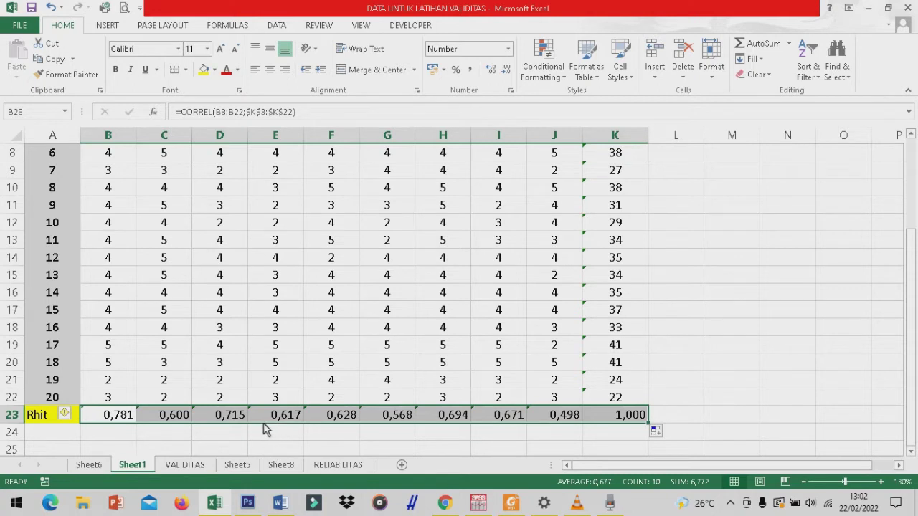
left_click(109, 438)
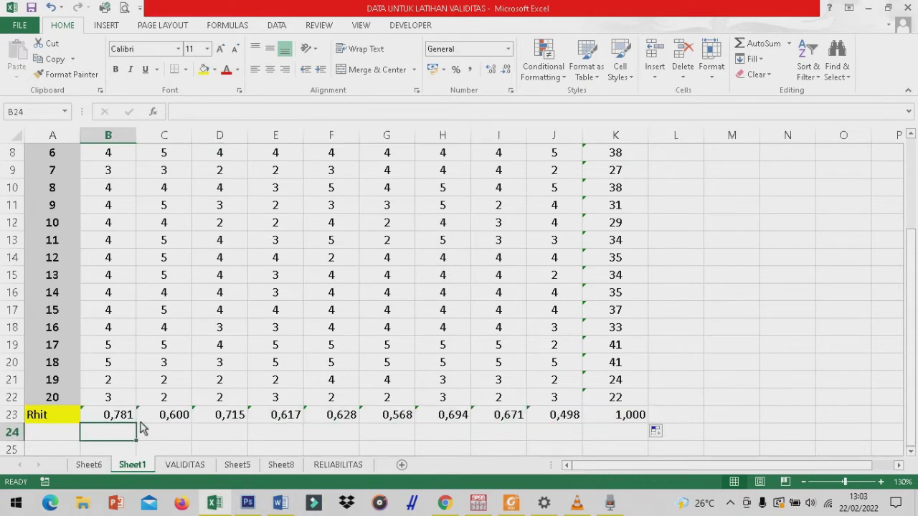
Enter the label 'R 0,05' in A24 beneath the Rhit row.
left_click(49, 437)
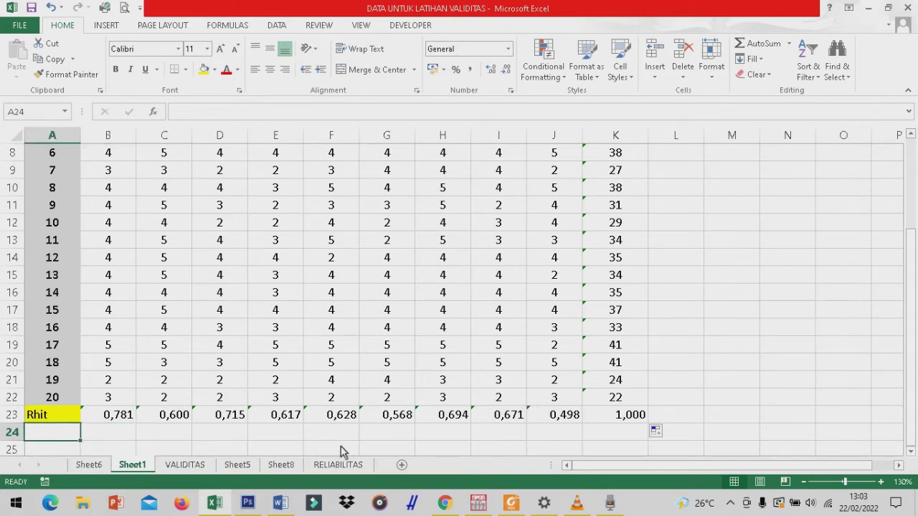
type("rhit")
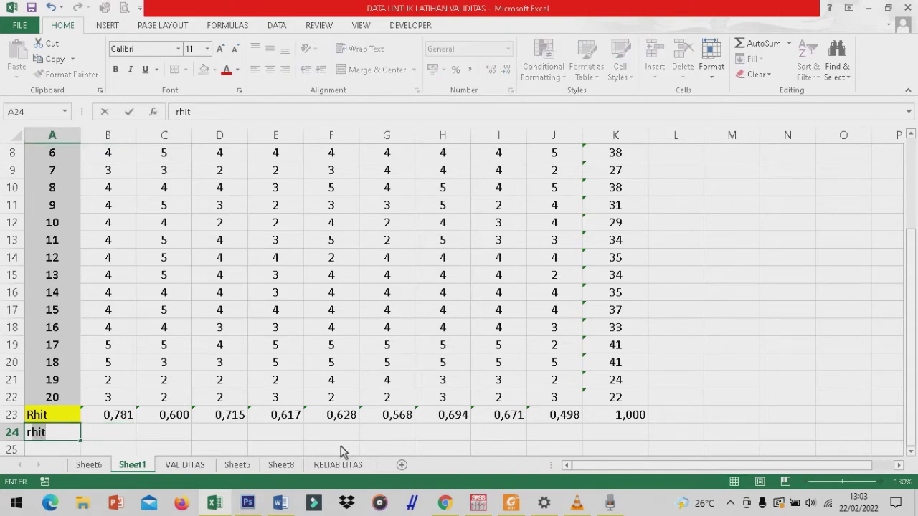
key("Delete")
key("BackSpace")
type("r")
type("tabe")
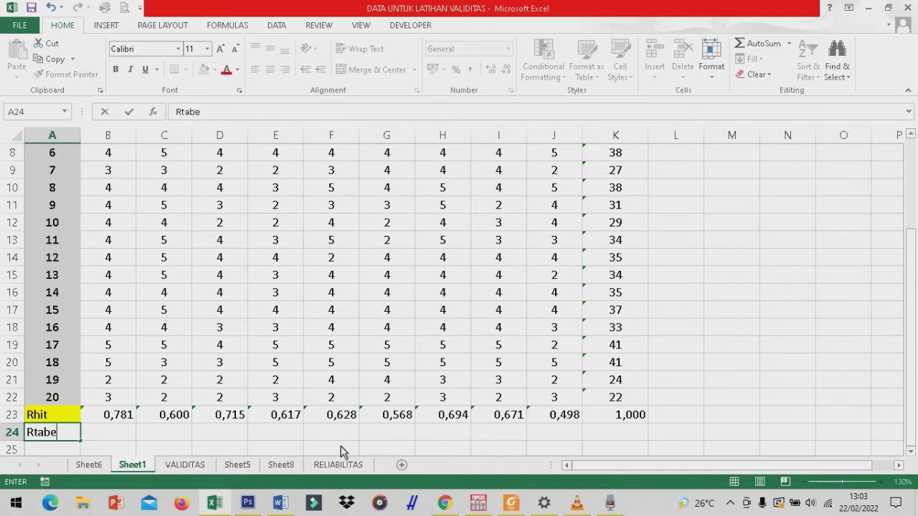
type("l")
key("BackSpace")
key("BackSpace")
key("BackSpace")
key("BackSpace")
key("BackSpace")
type("0,0")
type("5")
key("Tab")
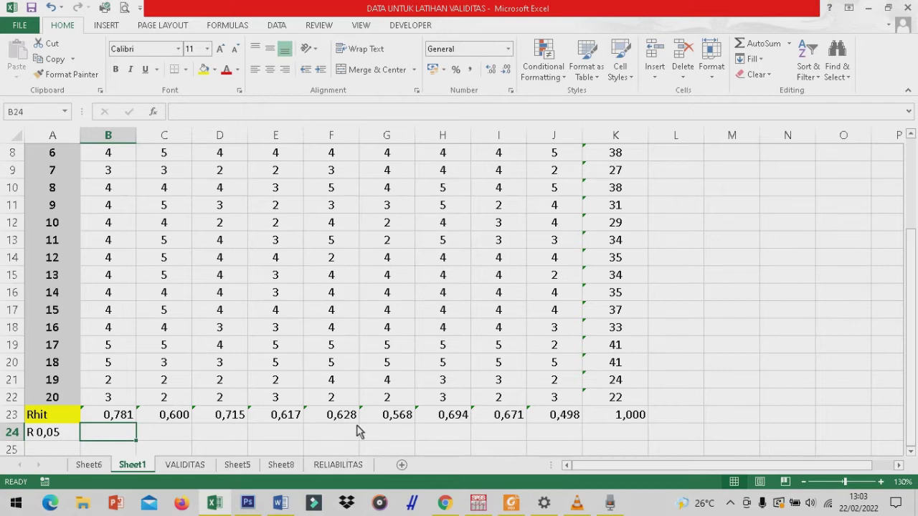
scroll(161, 423, "down", 1)
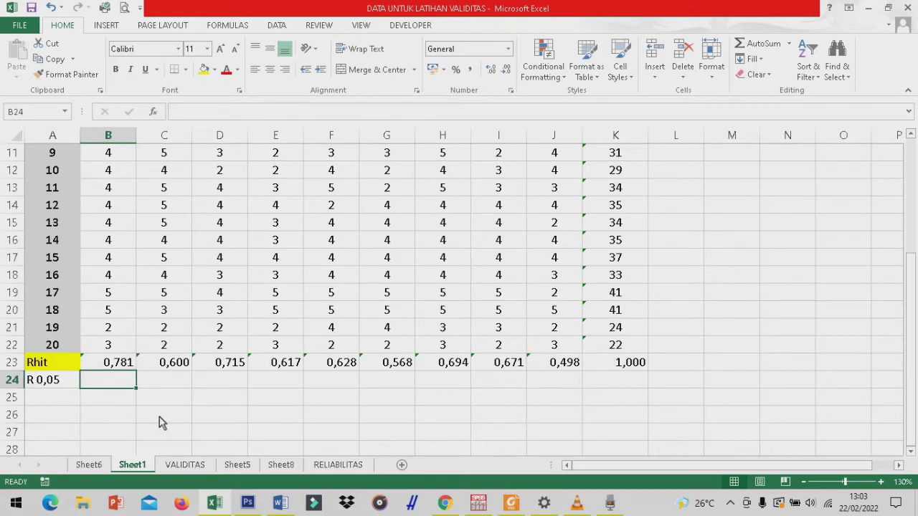
left_click(123, 403)
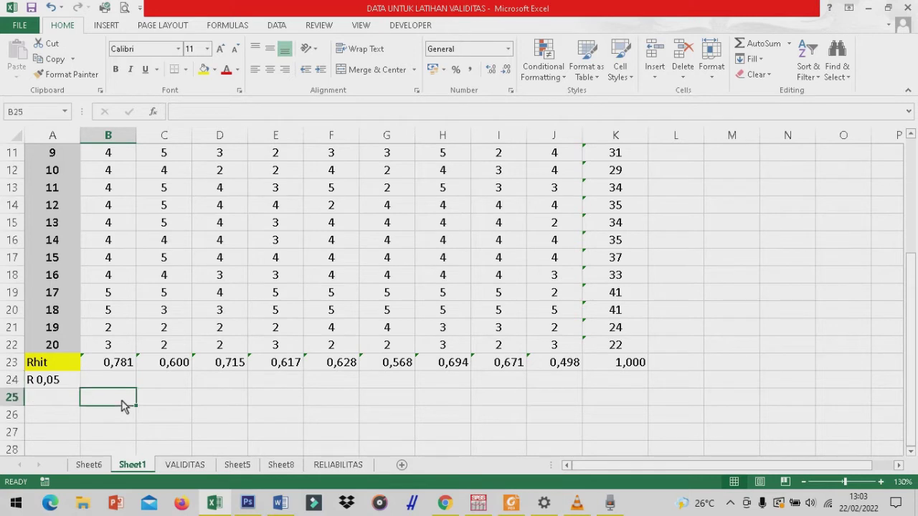
left_click(121, 383)
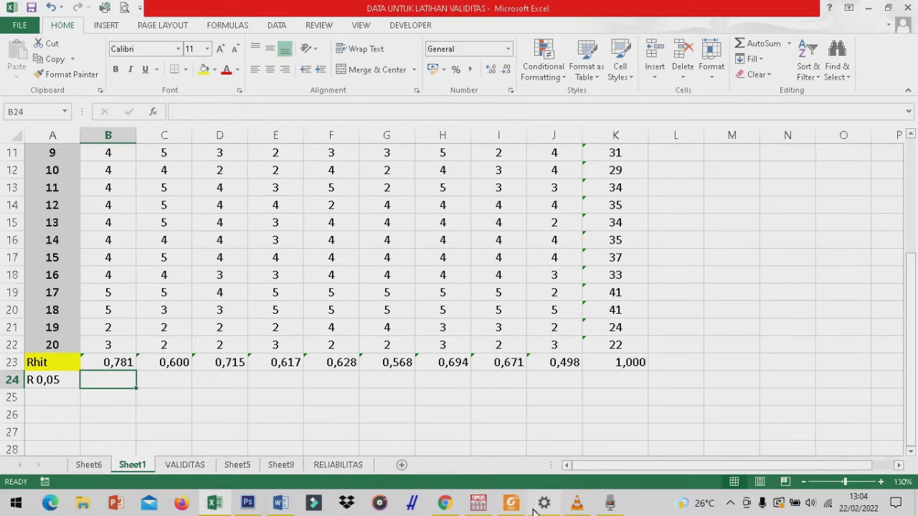
mouse_move(477, 503)
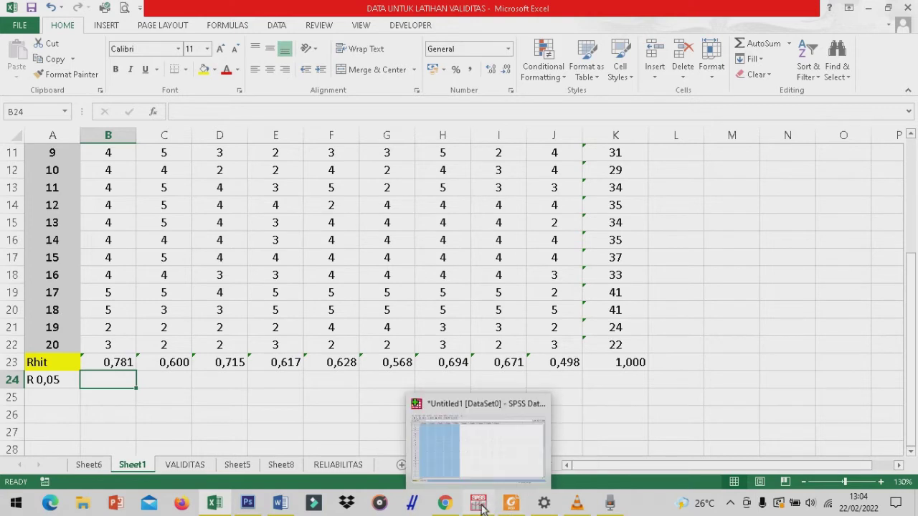
In R TABEL.pdf, highlight 0.468, the 5% critical value for N = 18.
mouse_move(510, 504)
left_click(522, 462)
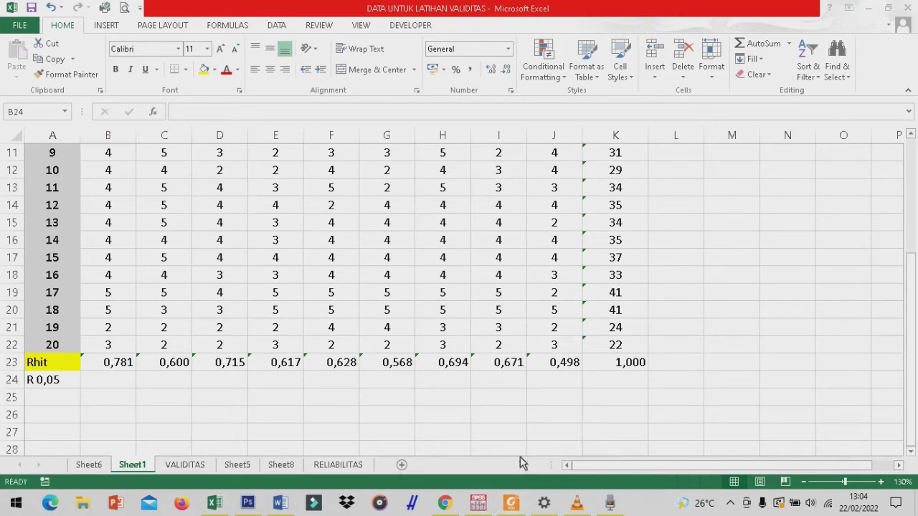
scroll(345, 287, "up", 3)
scroll(346, 284, "up", 3)
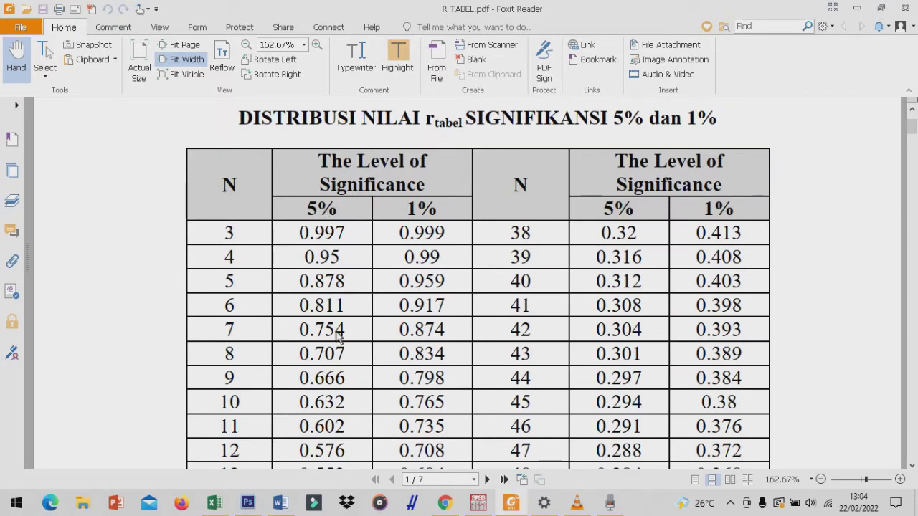
scroll(243, 373, "down", 3)
scroll(242, 370, "down", 2)
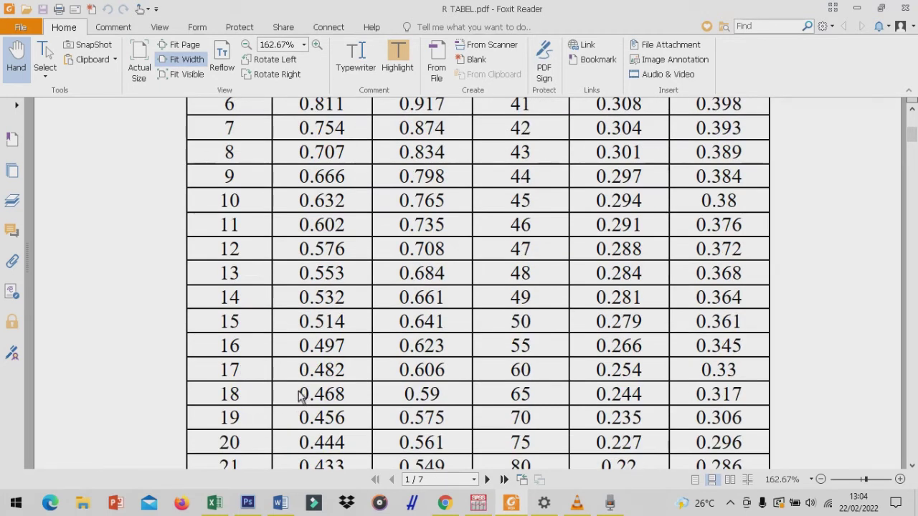
left_click_drag(299, 396, 349, 399)
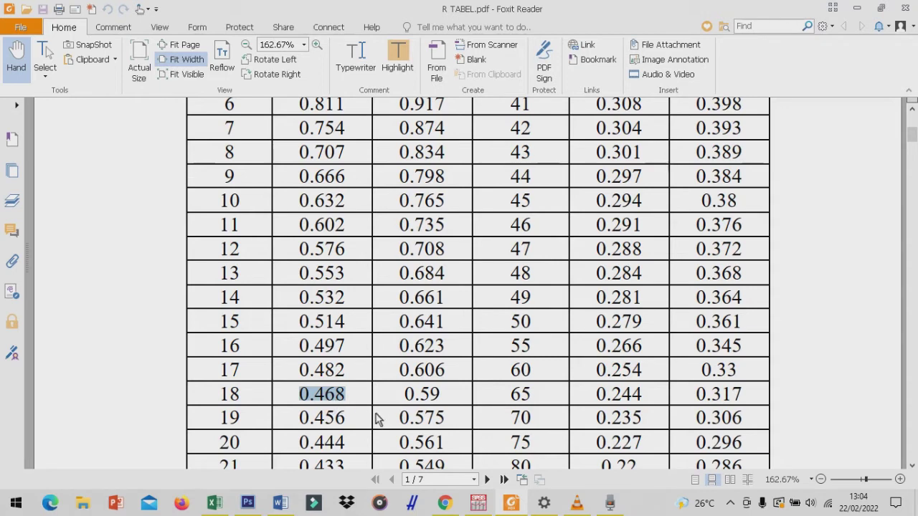
Back in Excel, begin B24's formula with =tinv(0,05;18)/sqrt(.
left_click(219, 502)
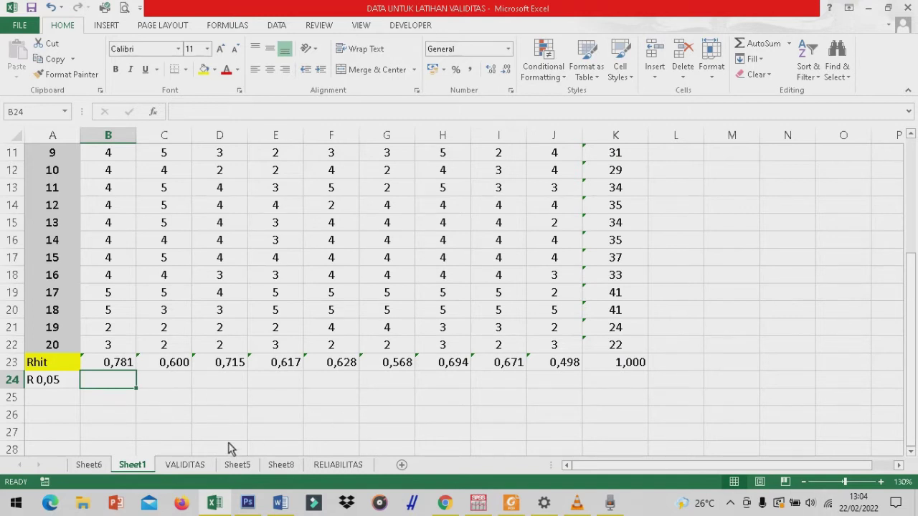
type("=")
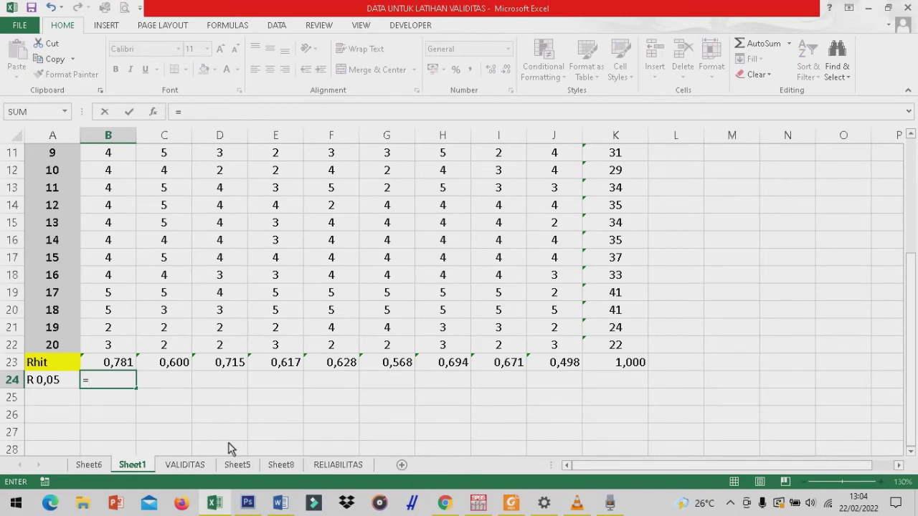
type("tinv")
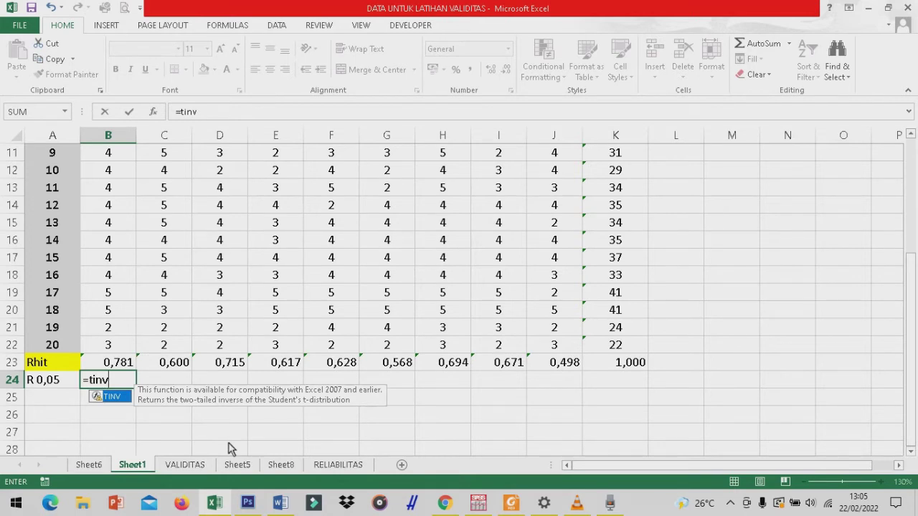
type("(")
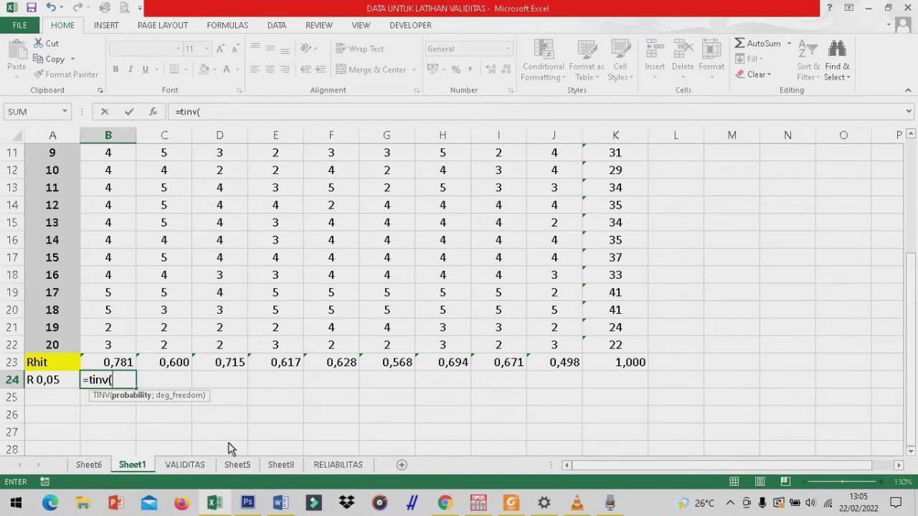
type("0,05")
type(";")
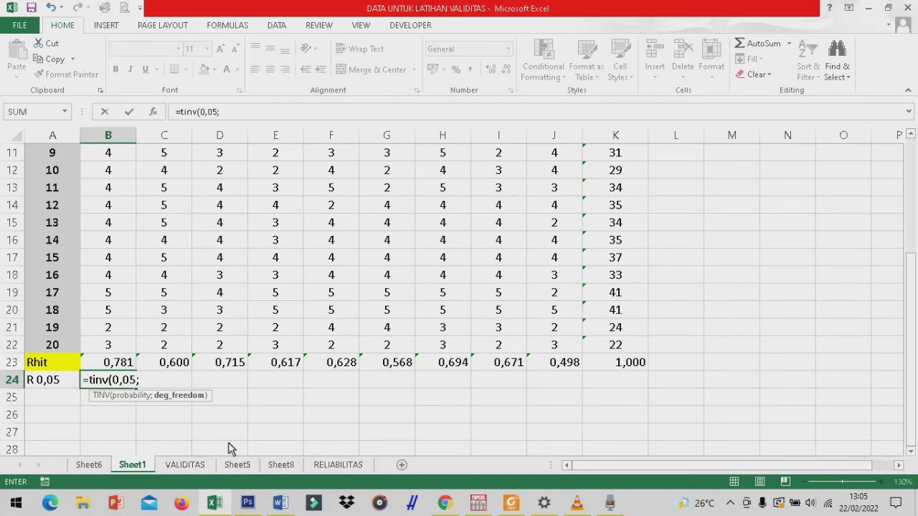
type("18")
type(")")
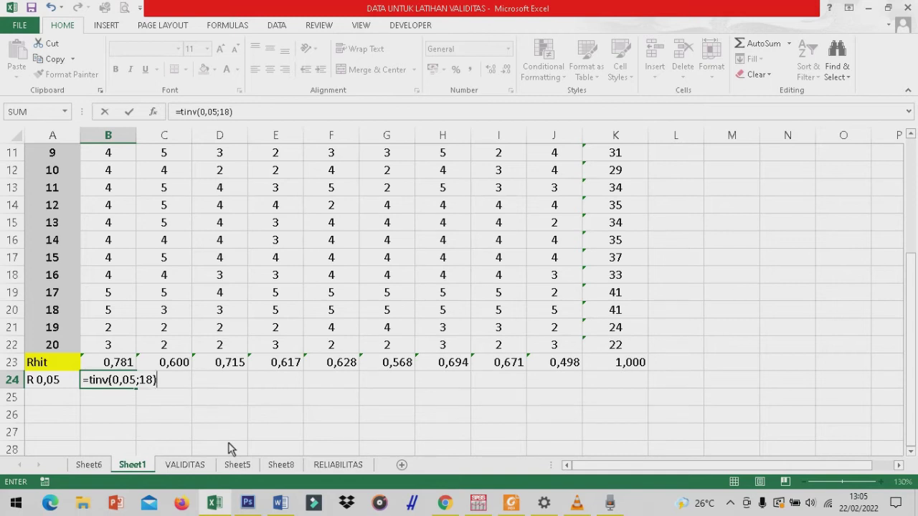
type("/")
type("s")
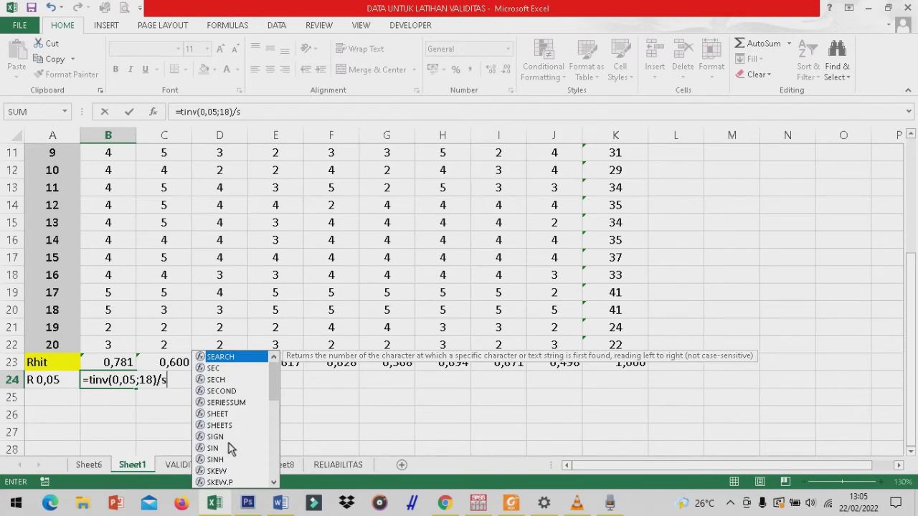
type("qrt")
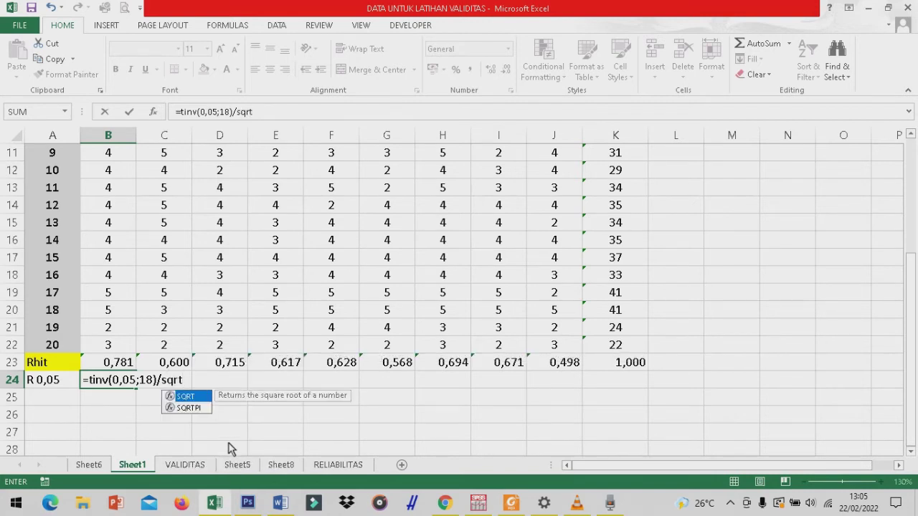
type("(")
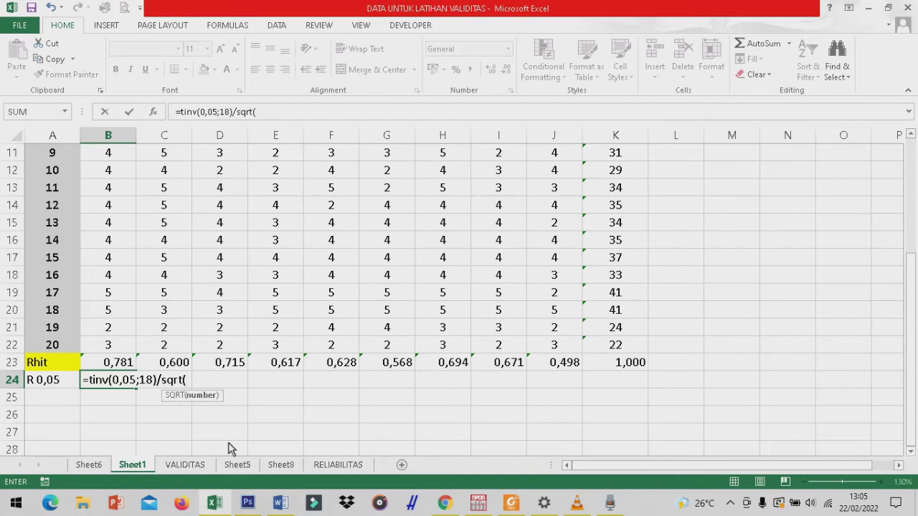
Finish B24 as =TINV(0,05;18)/SQRT(18+(TINV(0,05;18))^2), giving 0,44376.
type("18")
type("+")
type("(")
type("tinv")
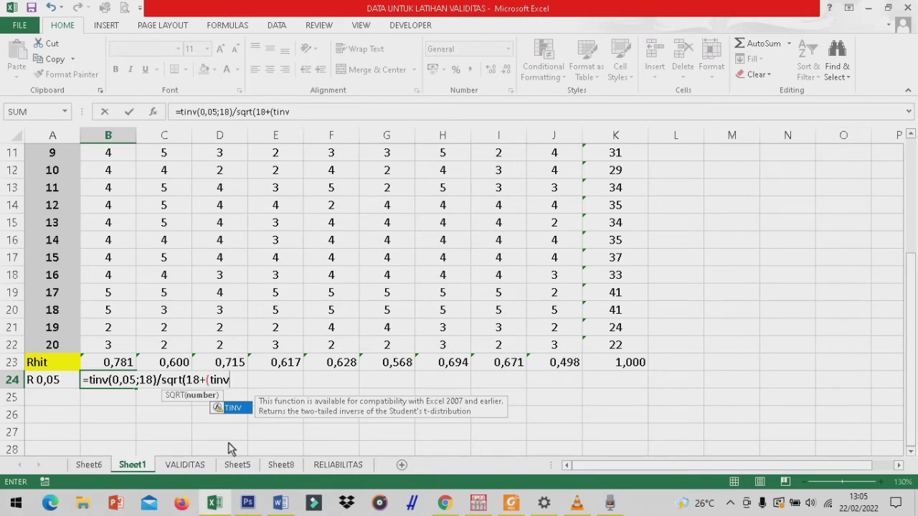
type("(")
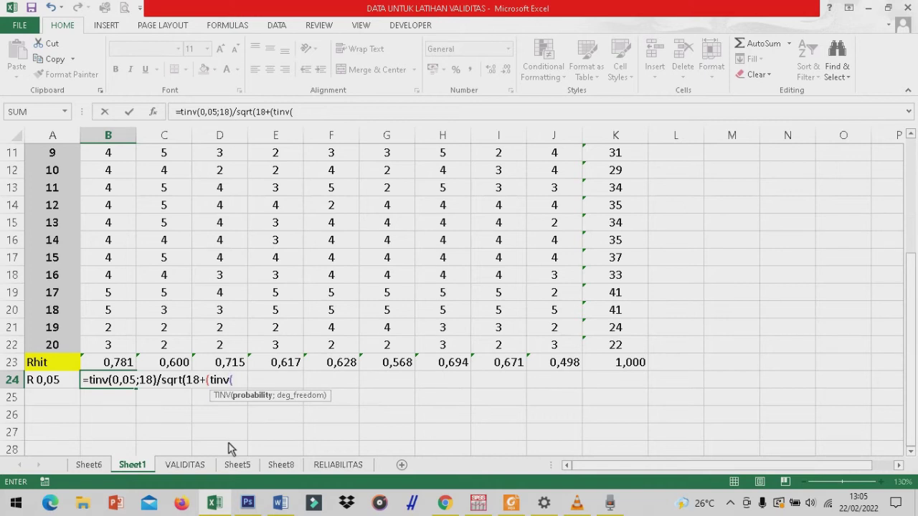
type("0,")
type("05")
type(";")
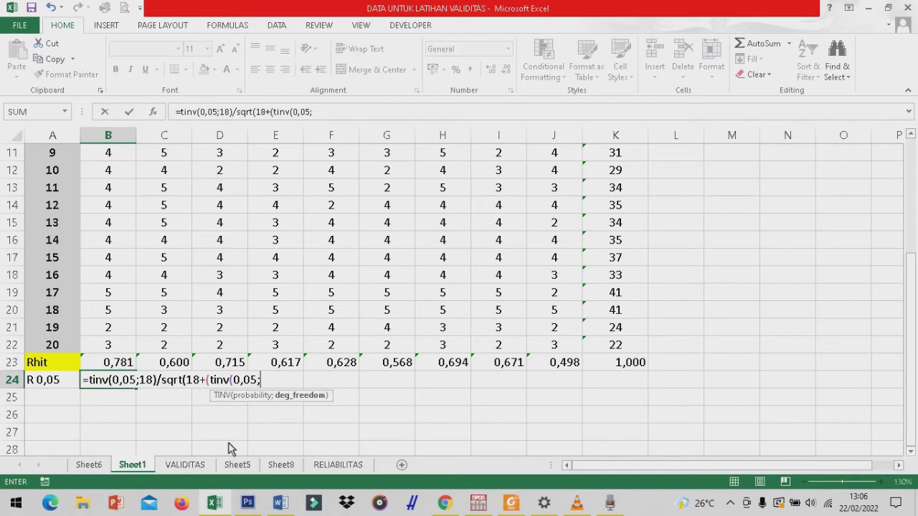
type("18")
type("))")
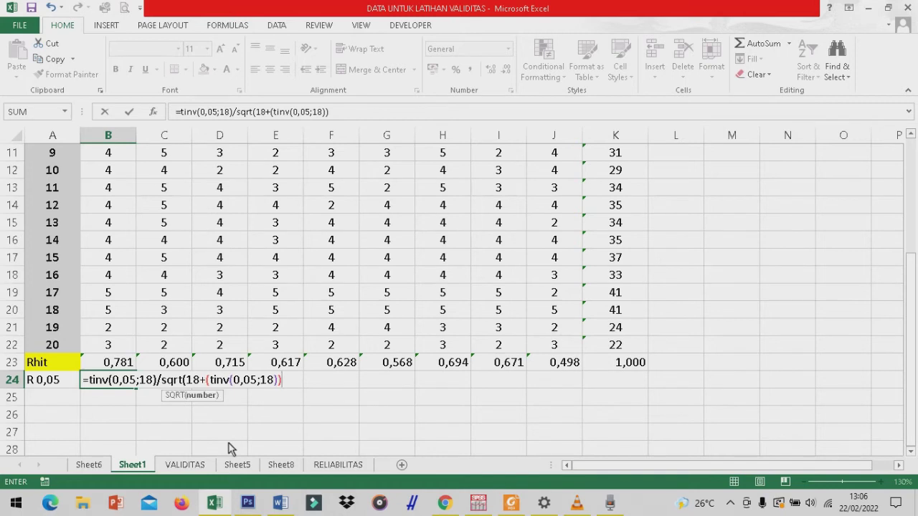
type("^")
type("2")
type(")")
key("Return")
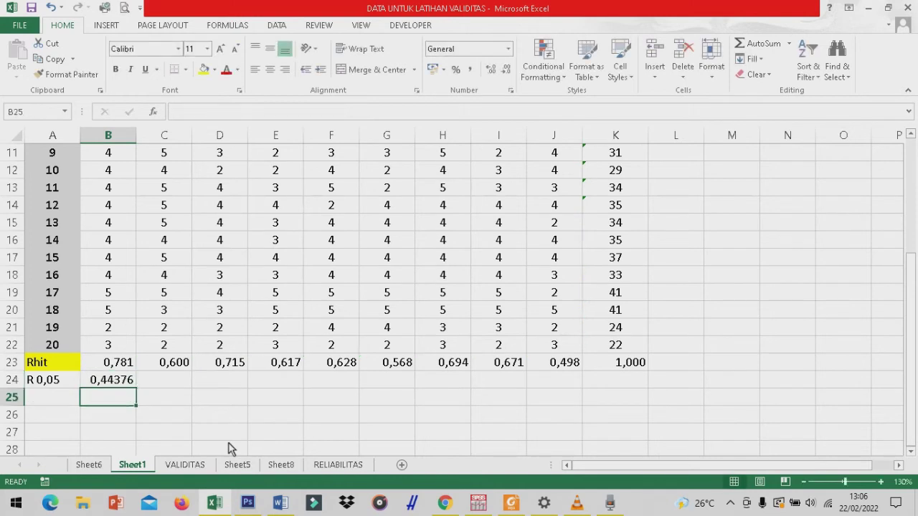
Format B24 as Number with 3 decimal places so it shows 0,444.
left_click(119, 383)
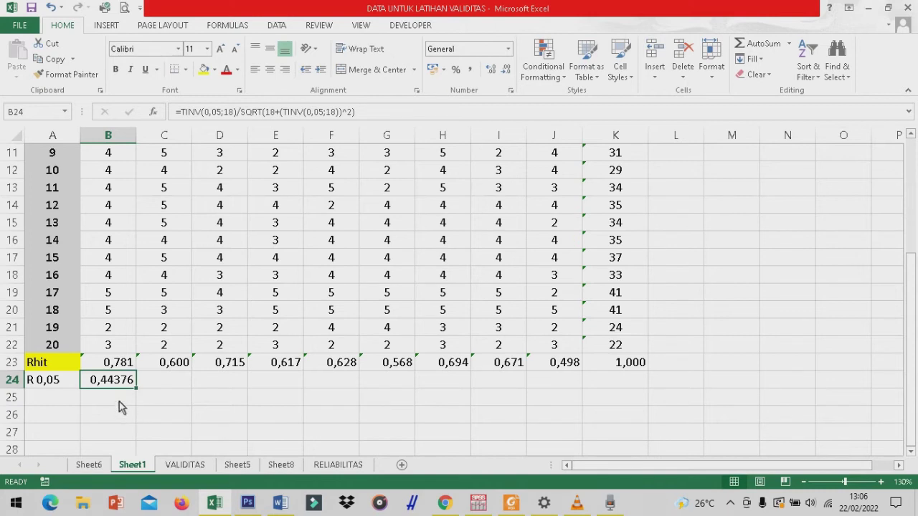
right_click(127, 385)
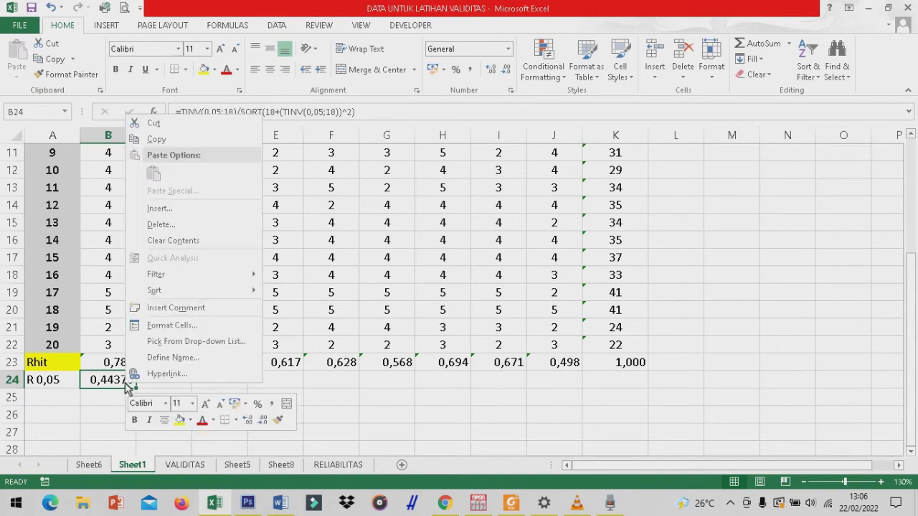
left_click(176, 326)
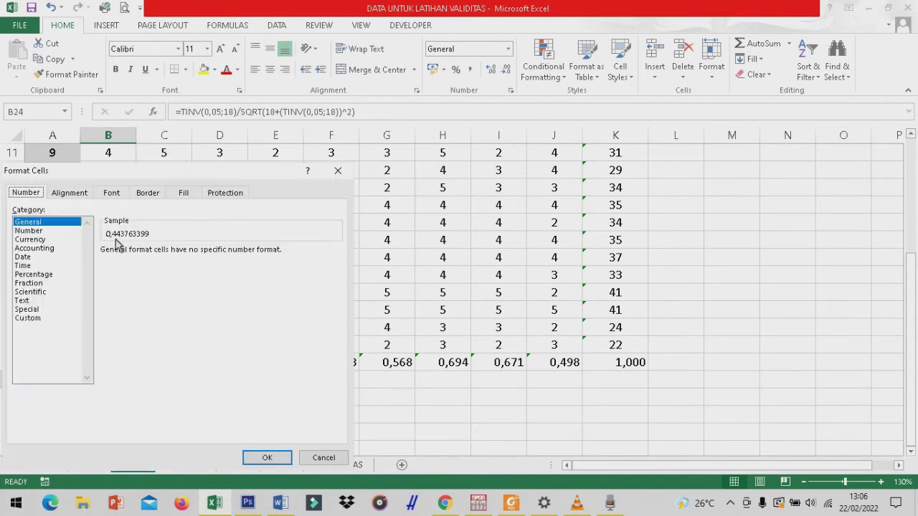
left_click(39, 230)
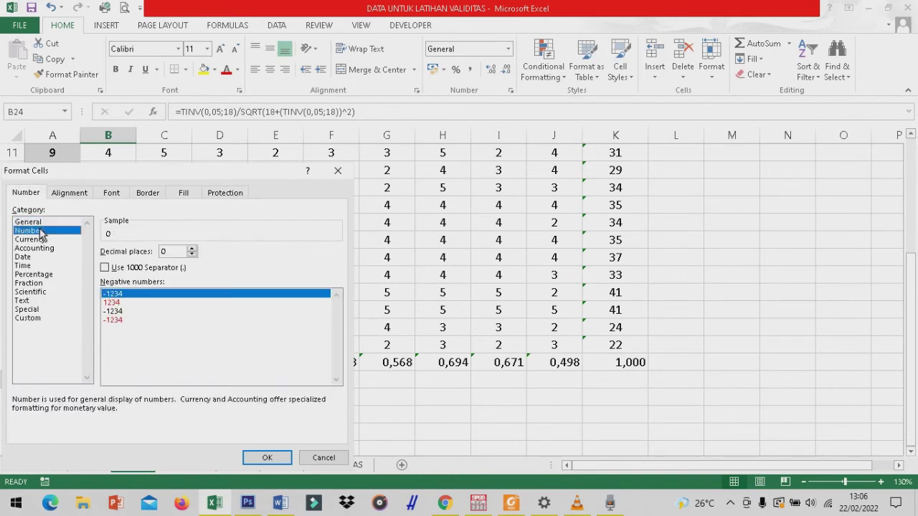
left_click(192, 248)
left_click(192, 248)
left_click(191, 248)
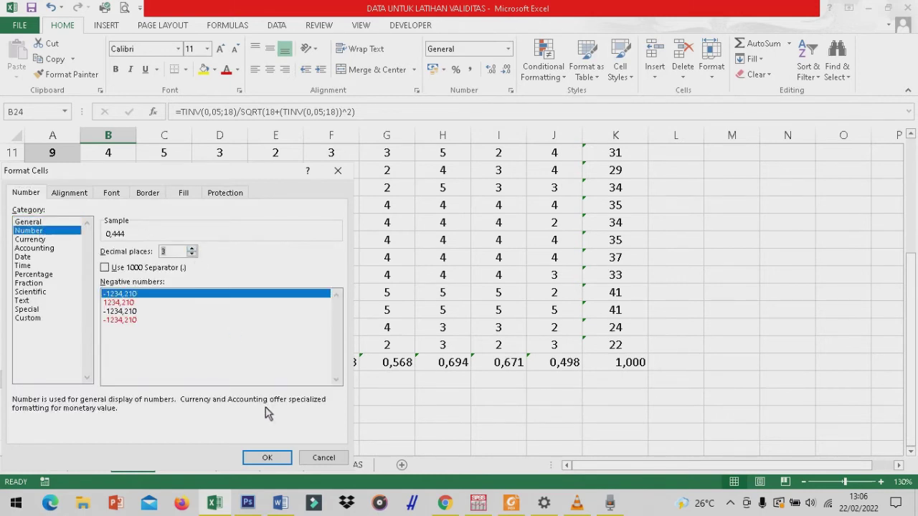
left_click(267, 458)
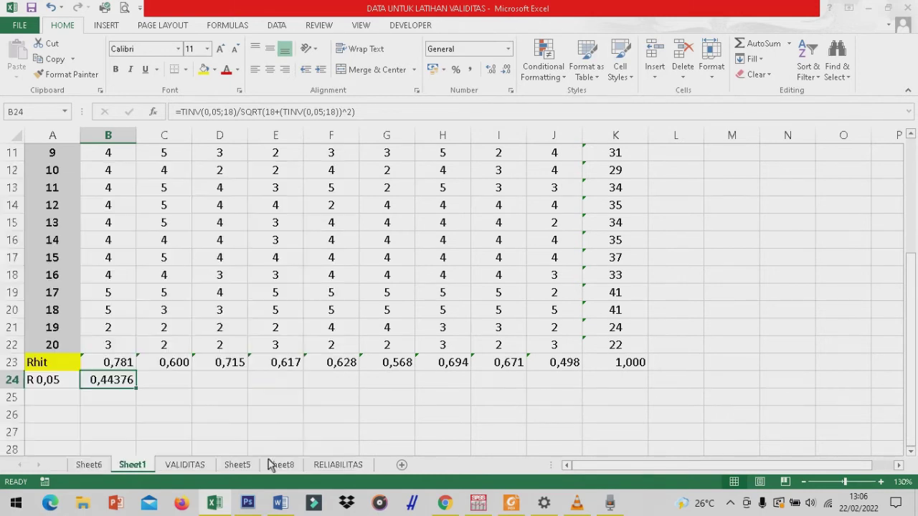
Confirm the last respondent number is 20, then bring up the R TABEL PDF for comparison.
left_click(117, 409)
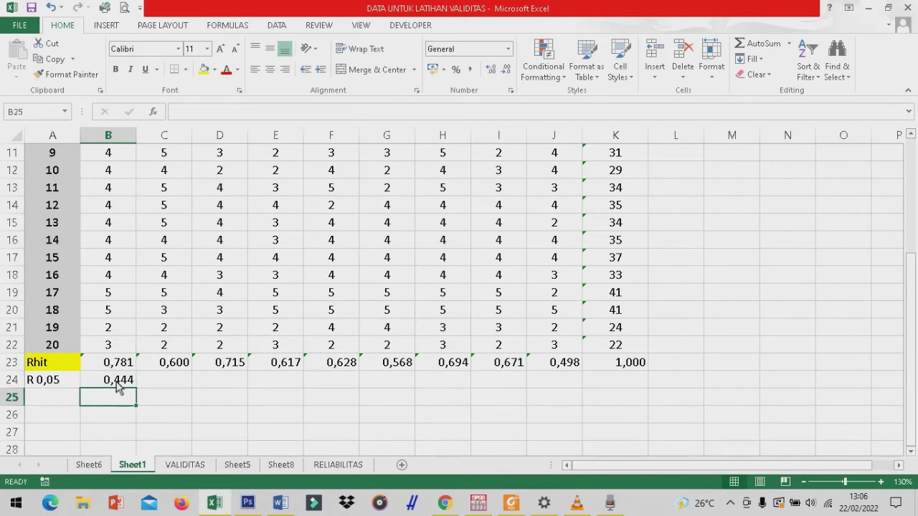
left_click(117, 381)
left_click(43, 347)
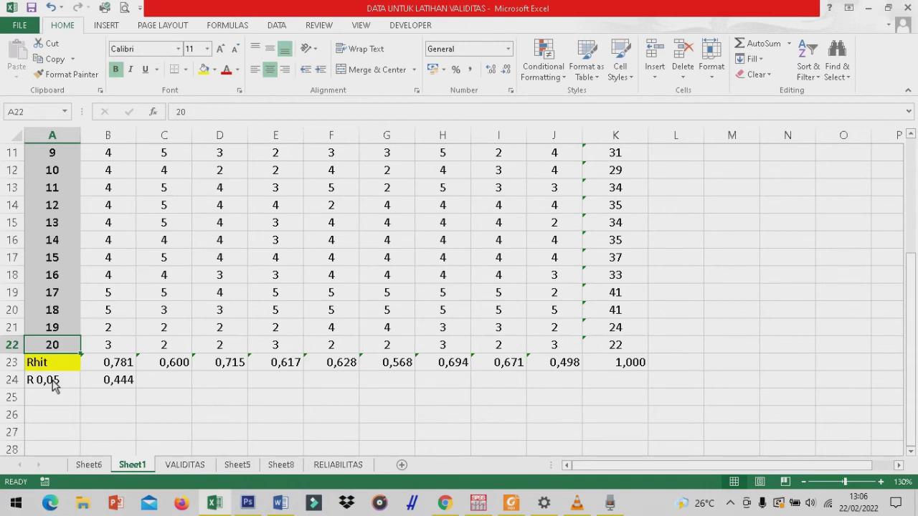
left_click(114, 386)
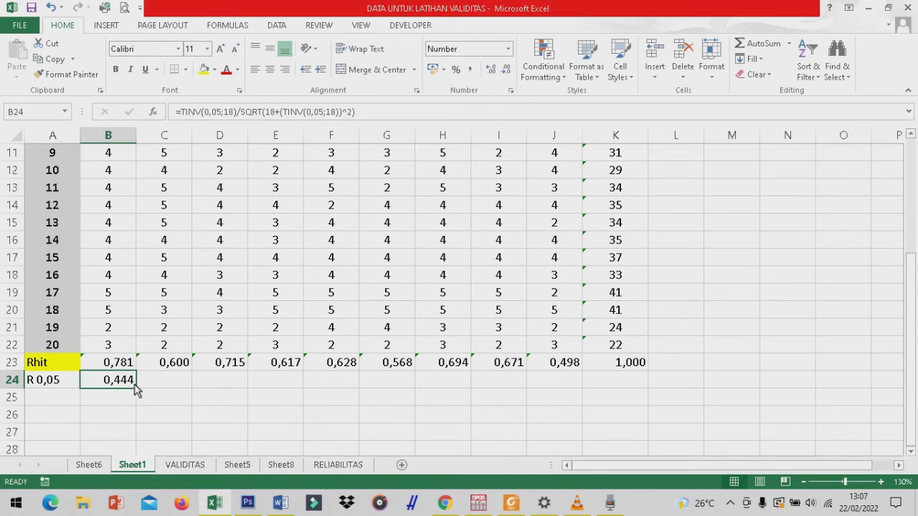
left_click(513, 507)
scroll(233, 376, "down", 2)
scroll(233, 376, "down", 2)
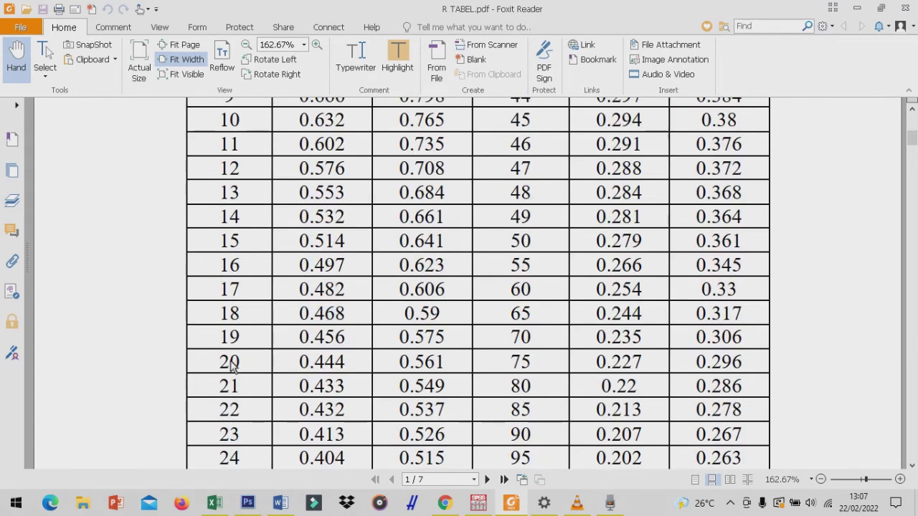
Select the N = 20 row (0.444) in the r table and check its 5% column header.
left_click_drag(220, 363, 348, 369)
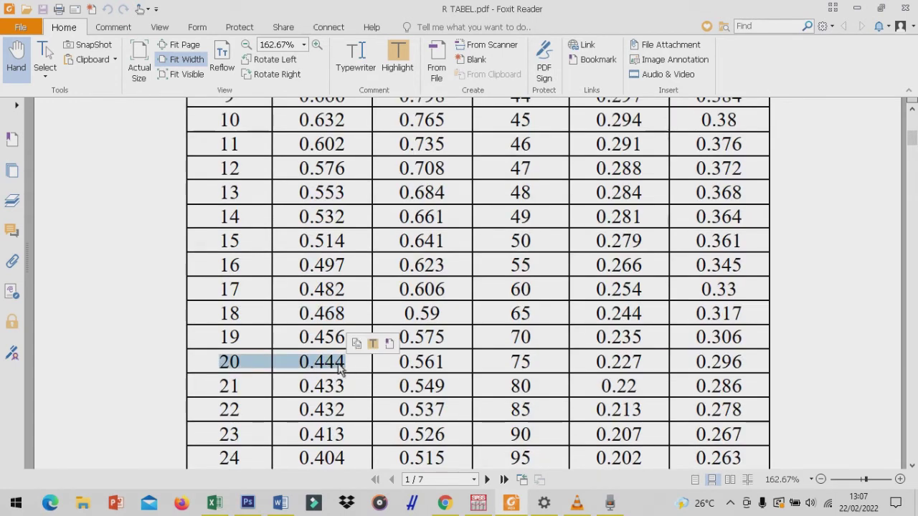
scroll(344, 362, "up", 2)
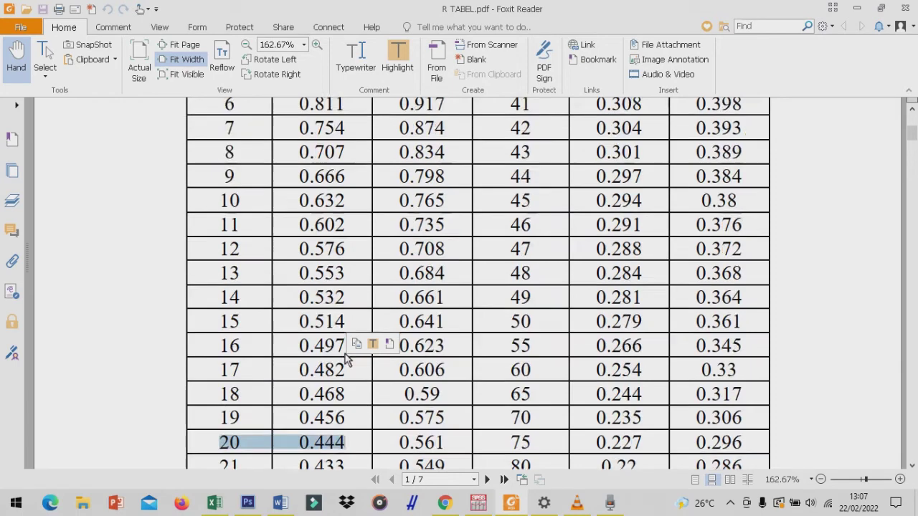
scroll(346, 358, "up", 5)
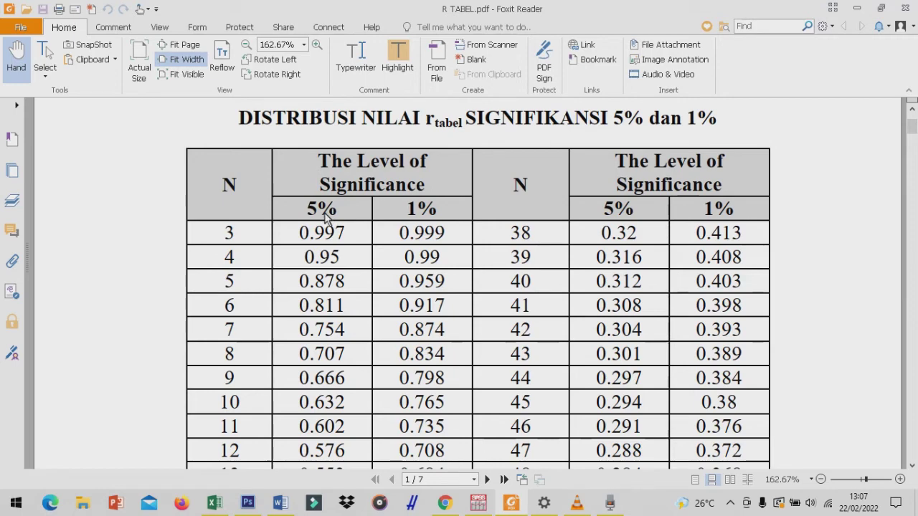
scroll(286, 235, "down", 5)
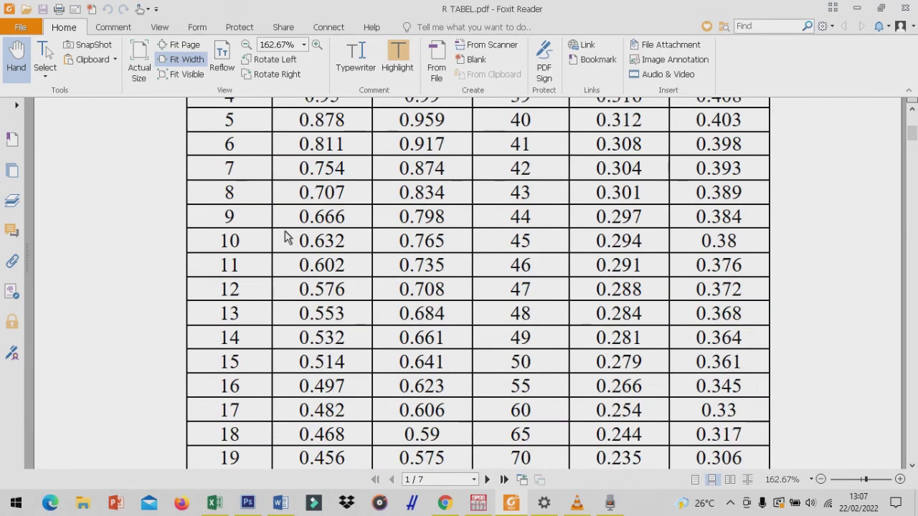
scroll(287, 235, "down", 5)
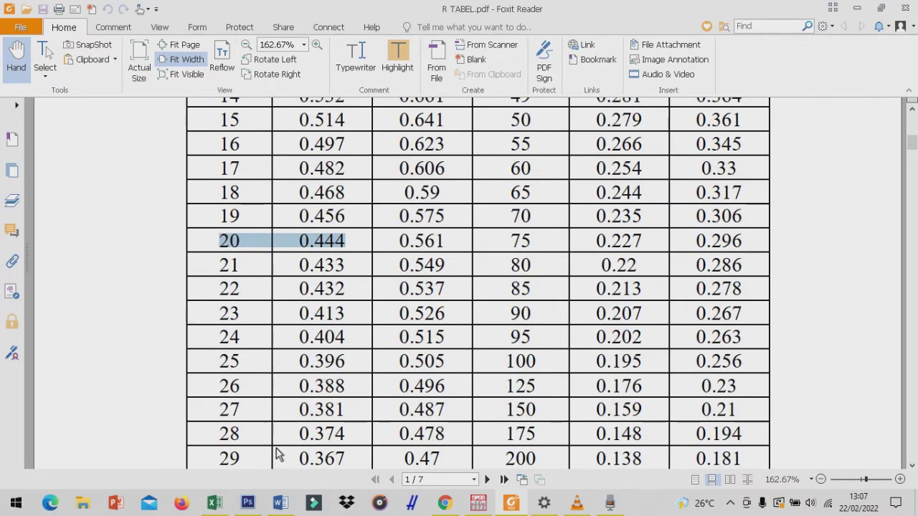
mouse_move(214, 502)
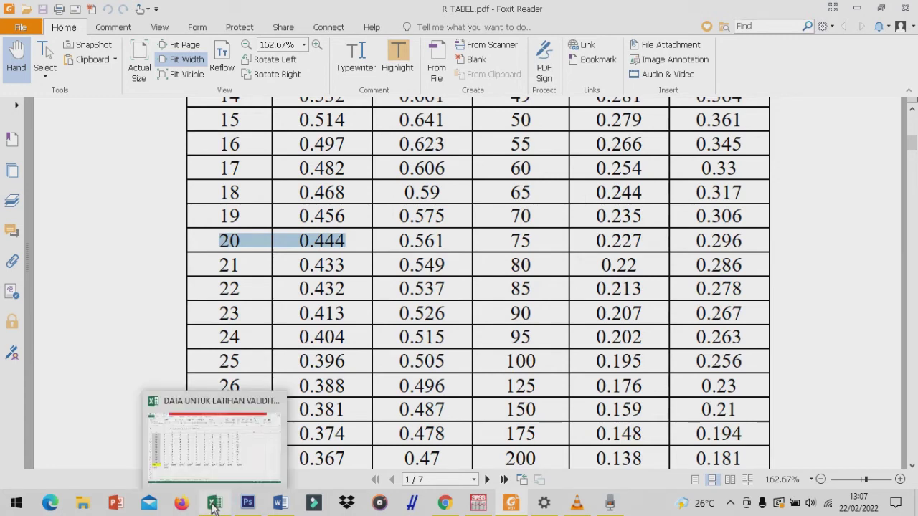
Back in the workbook, fill B24's 0,444 critical value across row 24 through K24.
left_click(221, 466)
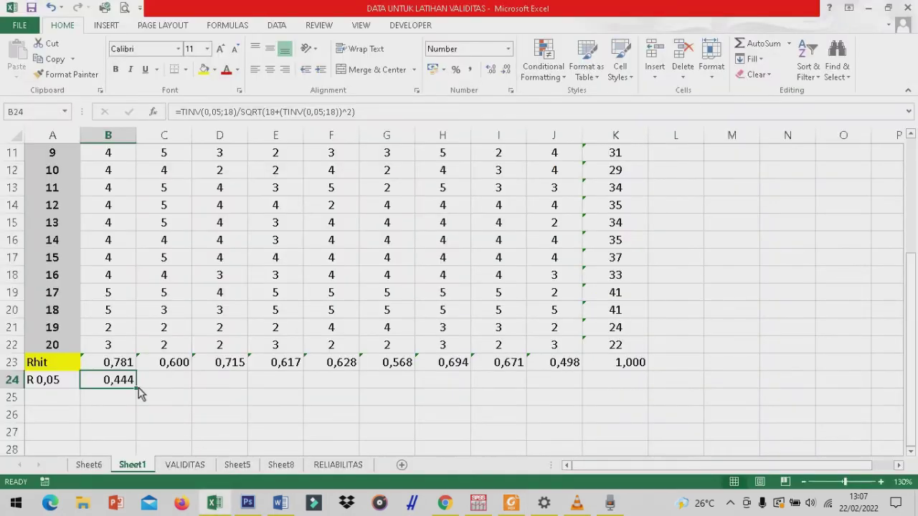
left_click_drag(137, 388, 647, 381)
left_click(285, 419)
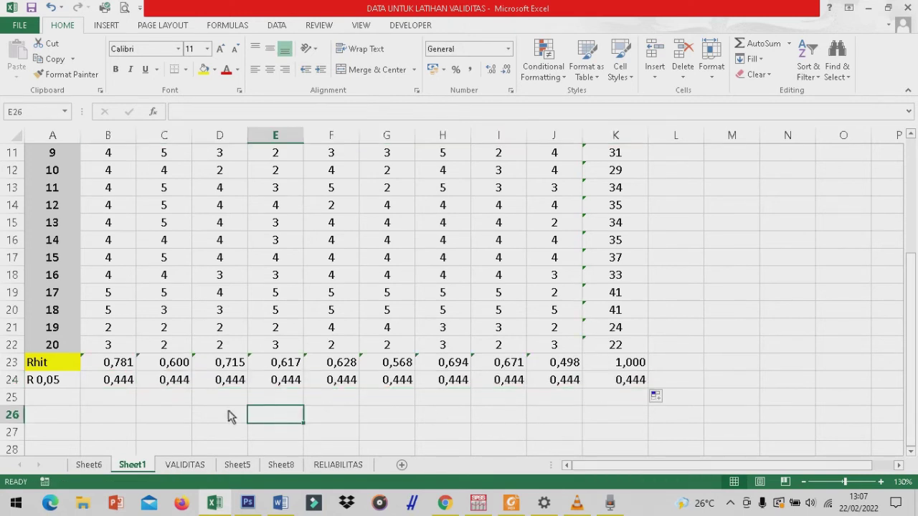
left_click(49, 403)
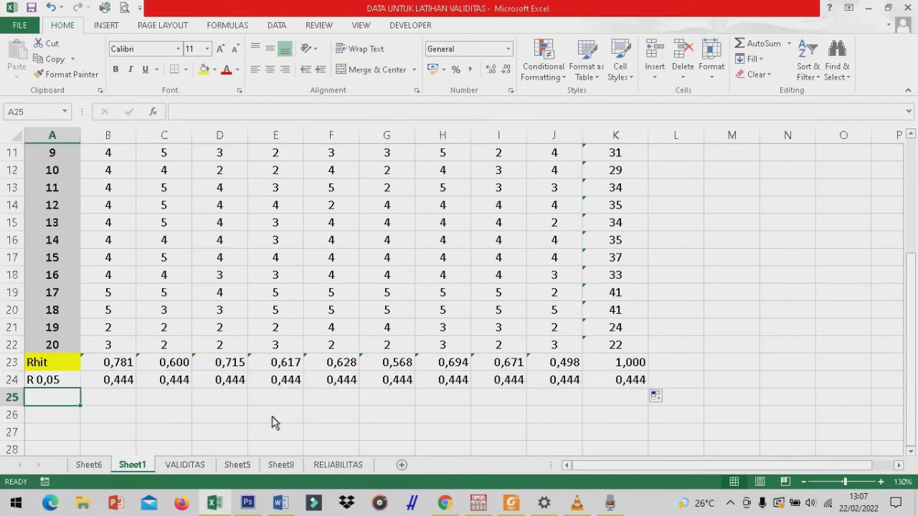
scroll(273, 423, "down", 3)
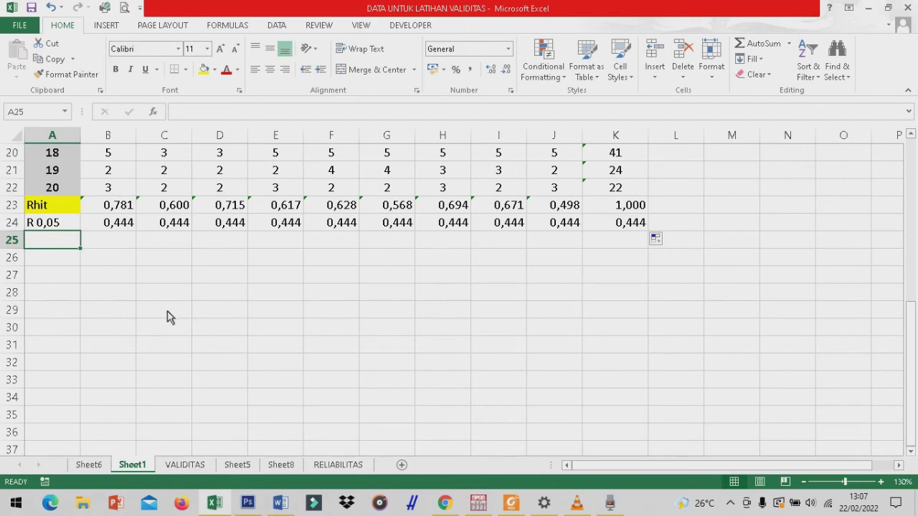
Enter 'jika r hitung > r tabel = valid' in C27 and 'jika r hitung < r tabel = drop' in C28.
left_click(164, 284)
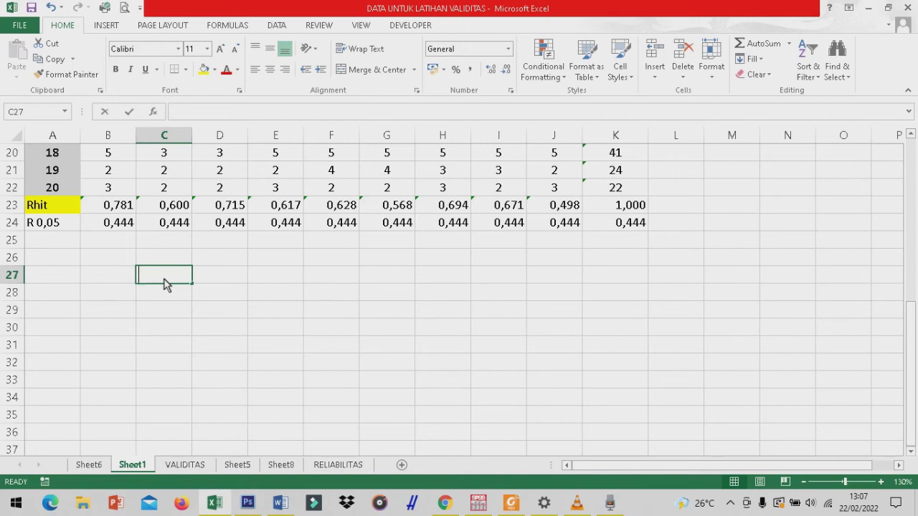
type("jika ")
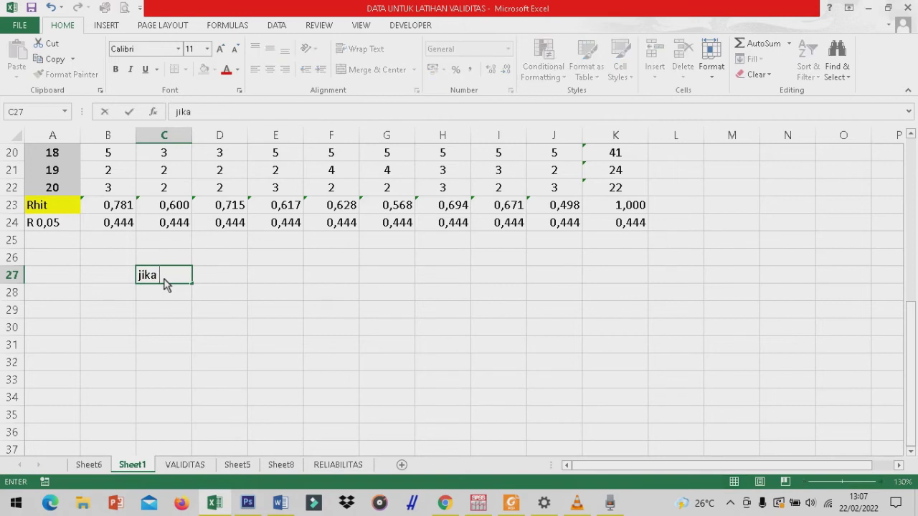
type("r h")
type("itung ")
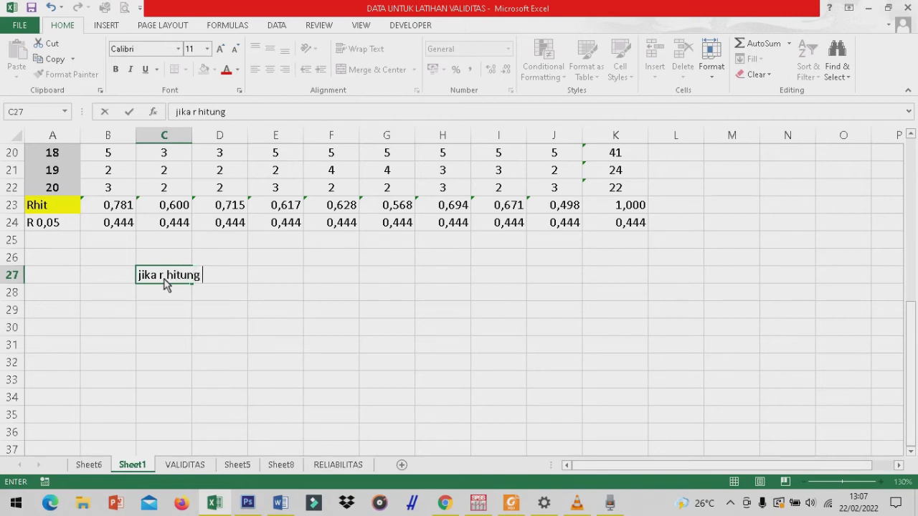
type(">")
type(" r")
type(" tabel ")
type("= ")
type("valid")
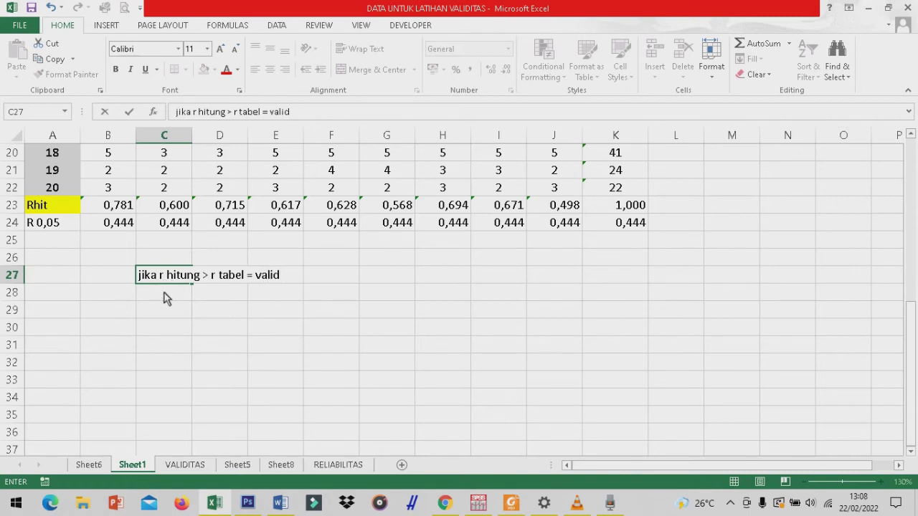
key("Return")
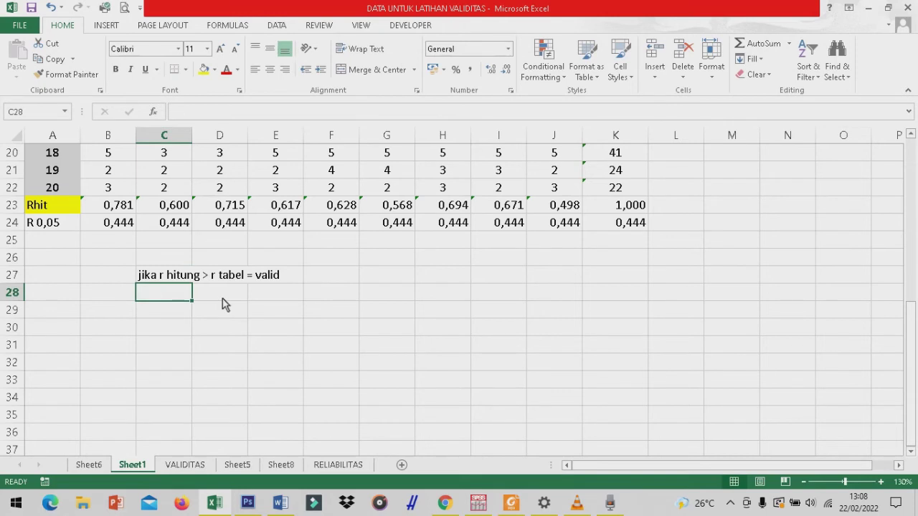
type("ji")
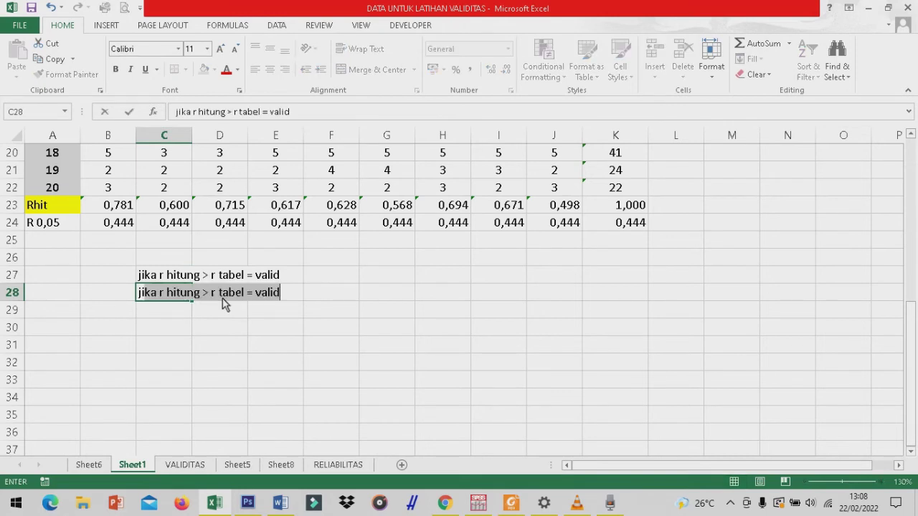
type("ka r ")
type("hitu")
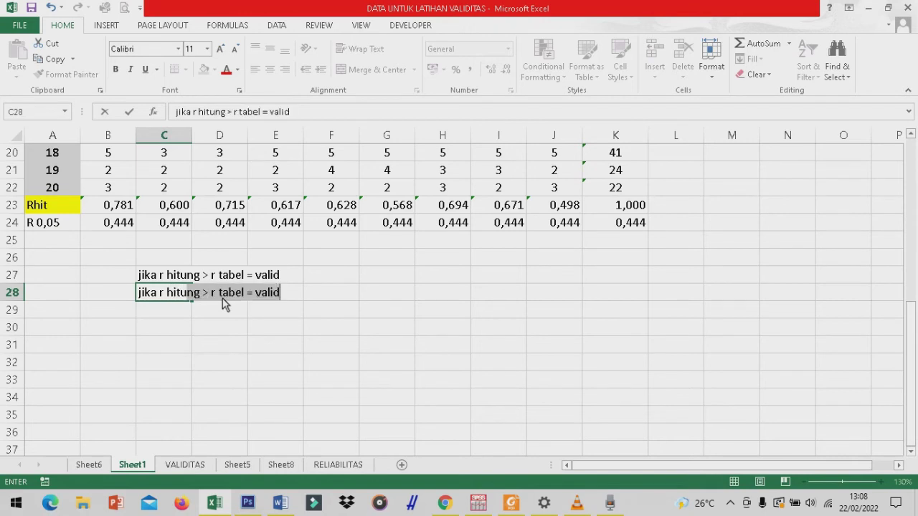
type("ng")
type(" < r ")
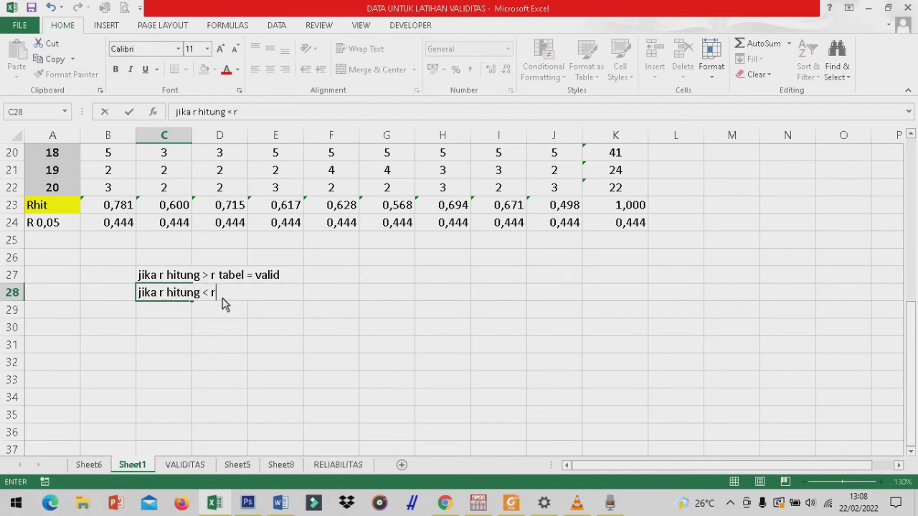
type("tabel ")
type("= ")
type("drop")
left_click(178, 324)
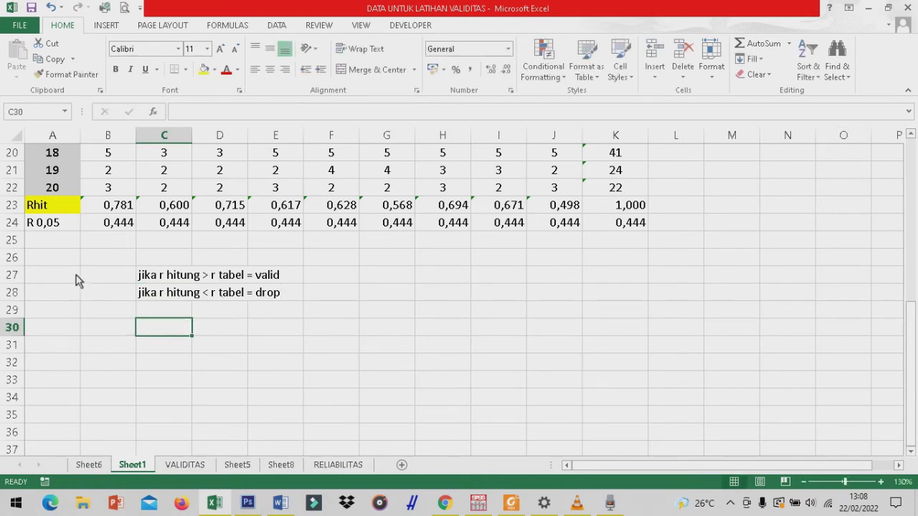
left_click(43, 242)
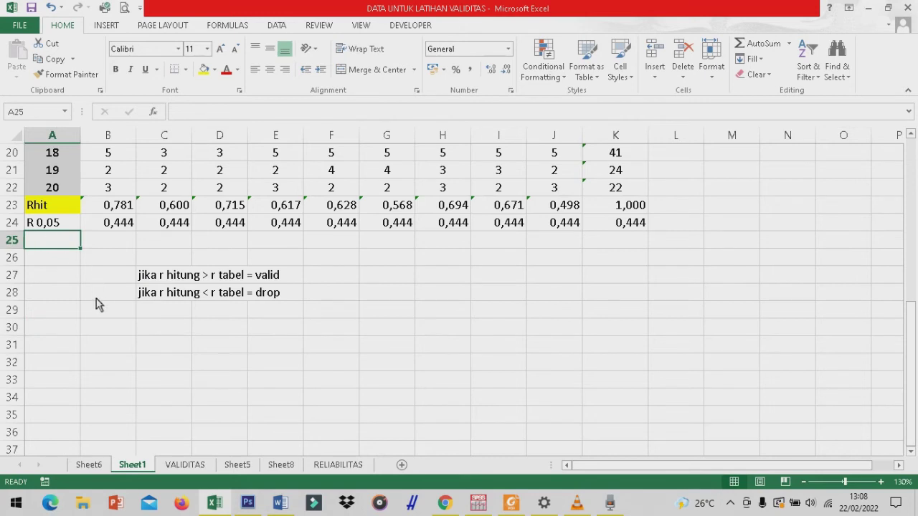
Label A25 'status' and enter =IF(B23>B24;"V";"D") in B25.
type("s")
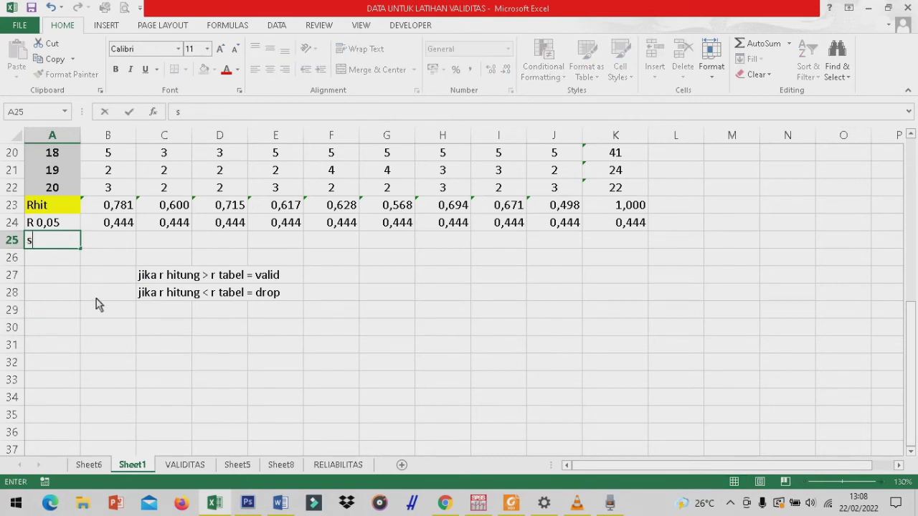
type("tat")
type("us")
left_click(116, 242)
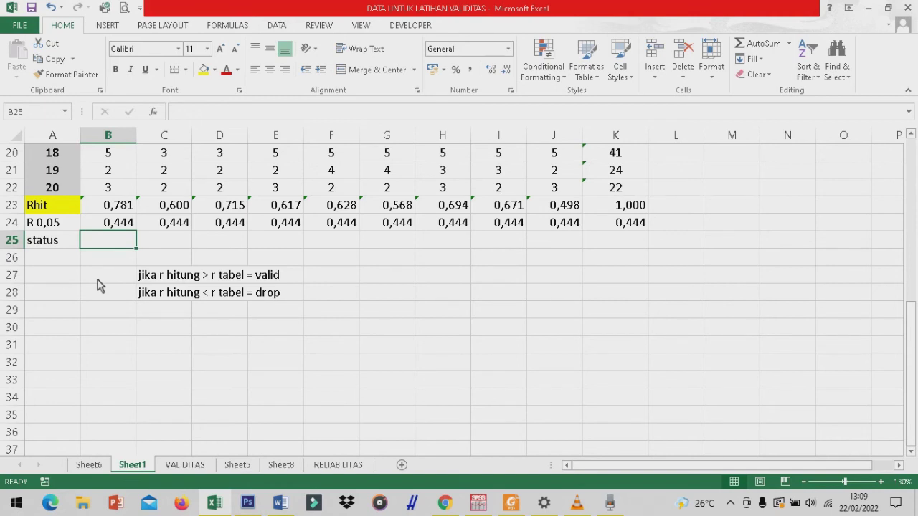
type("=")
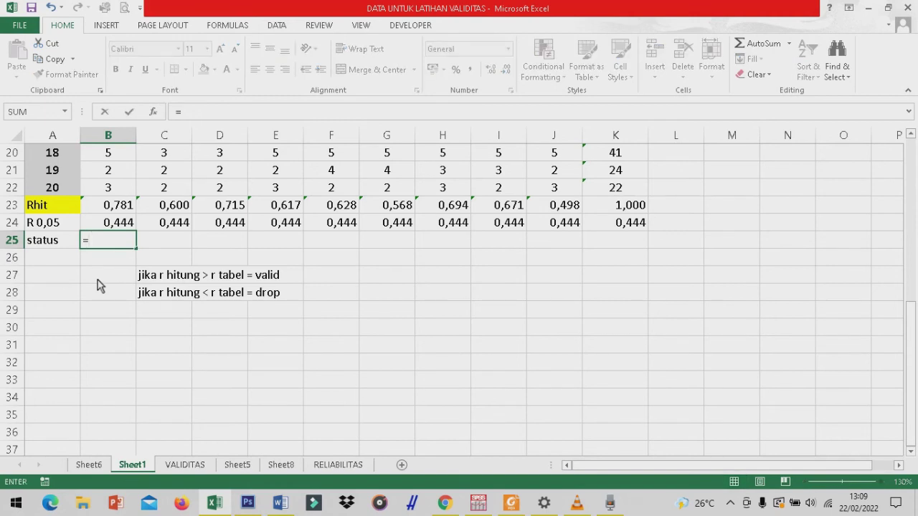
type("if")
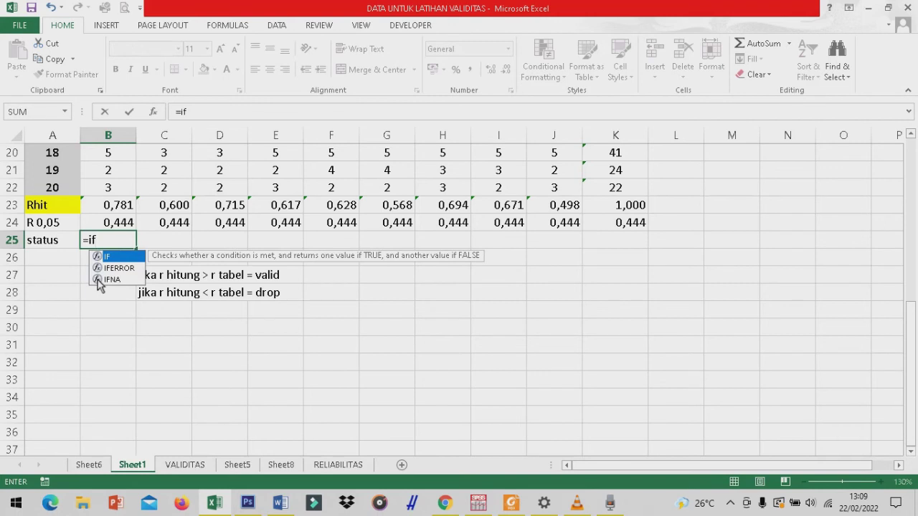
type("(")
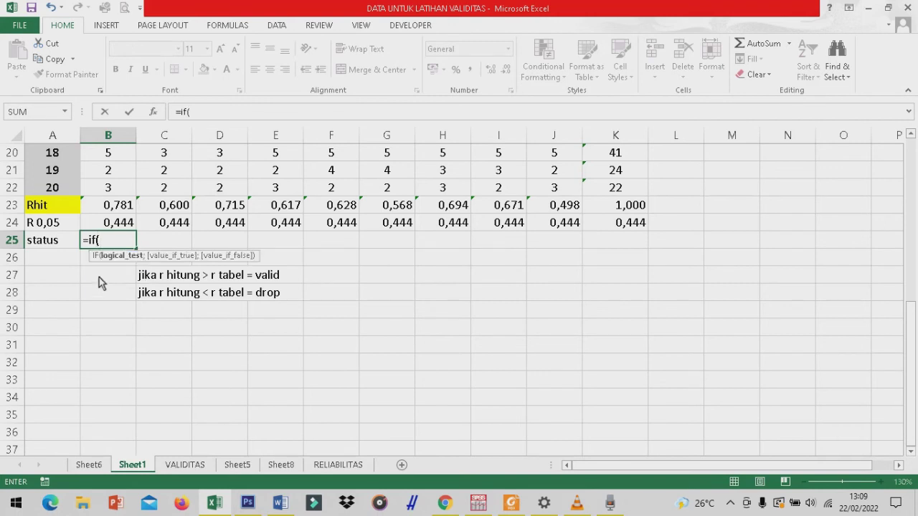
left_click(107, 208)
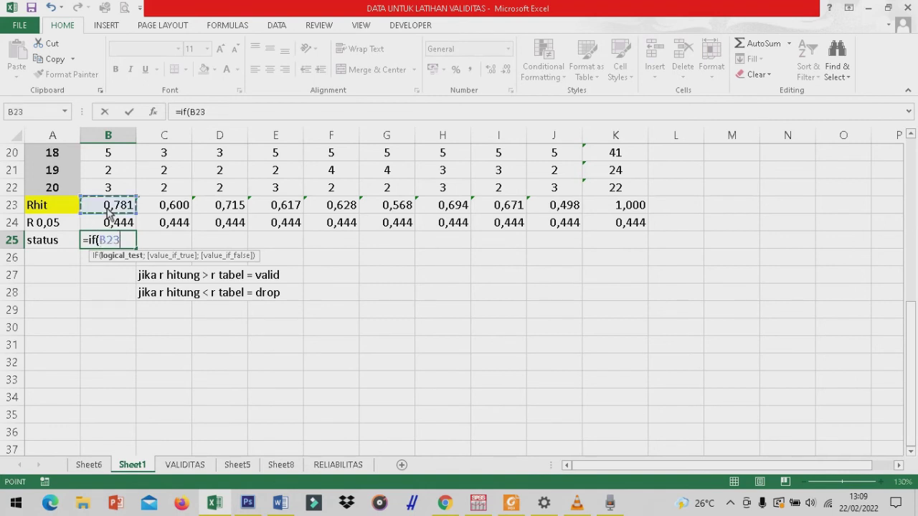
type(">")
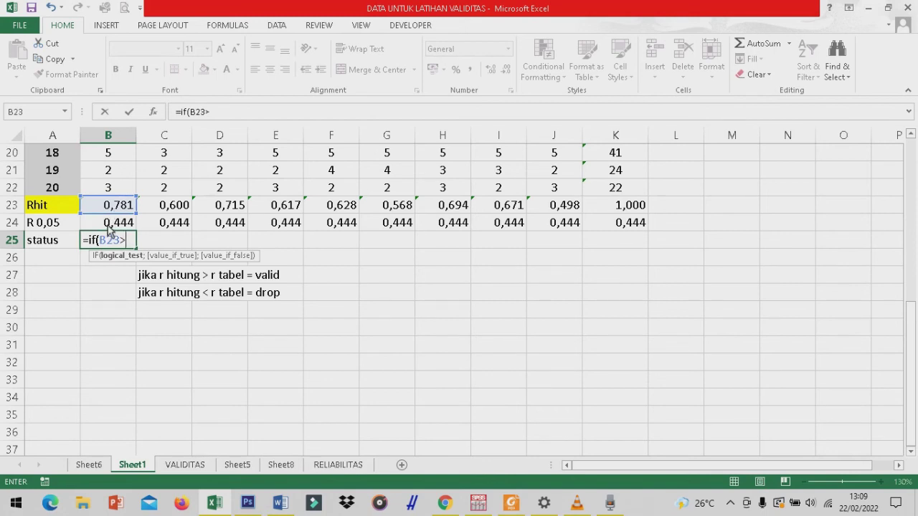
left_click(108, 228)
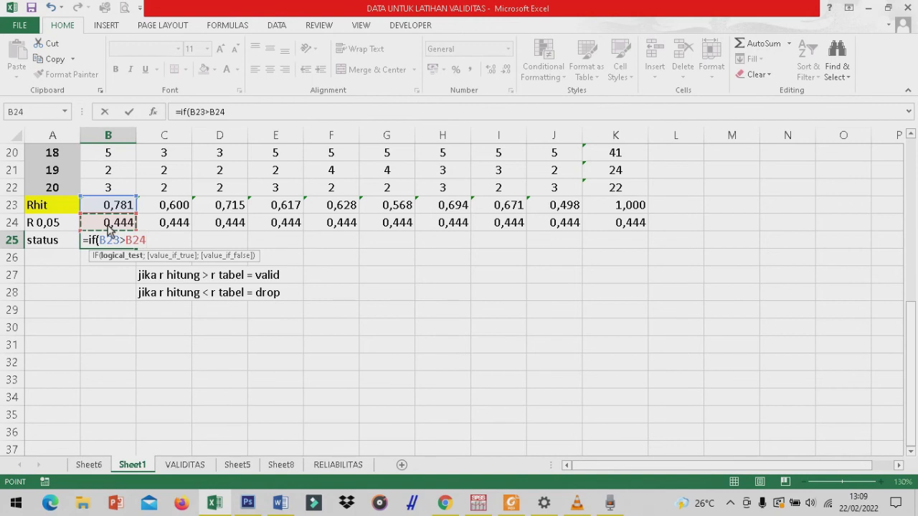
type(";")
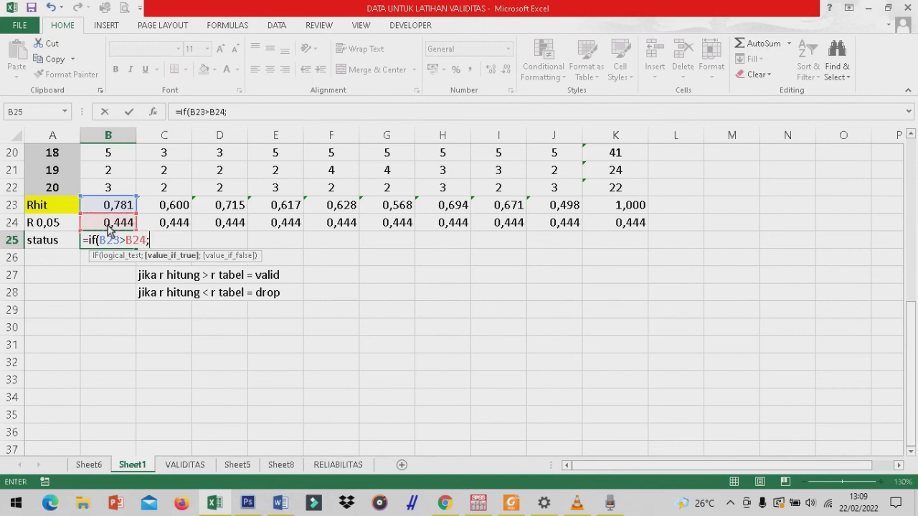
type("\"")
key("Caps_Lock")
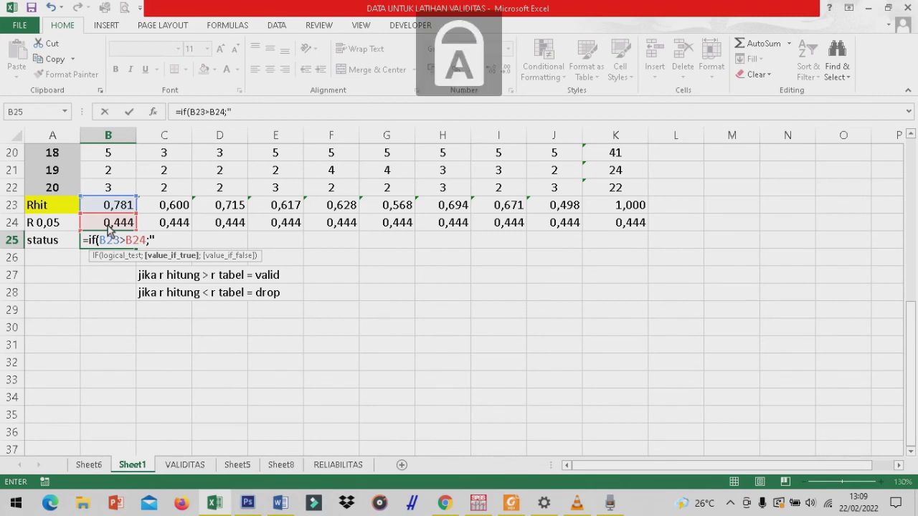
type("V")
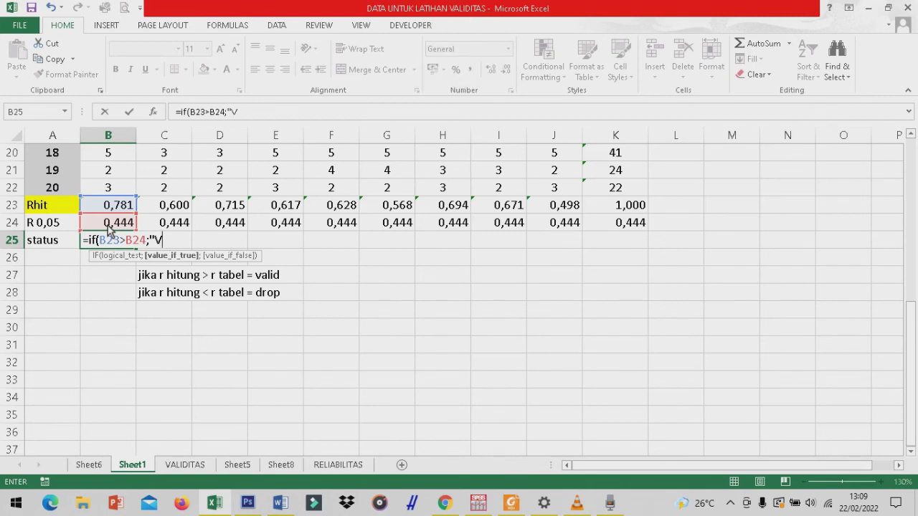
type("\"")
type(";")
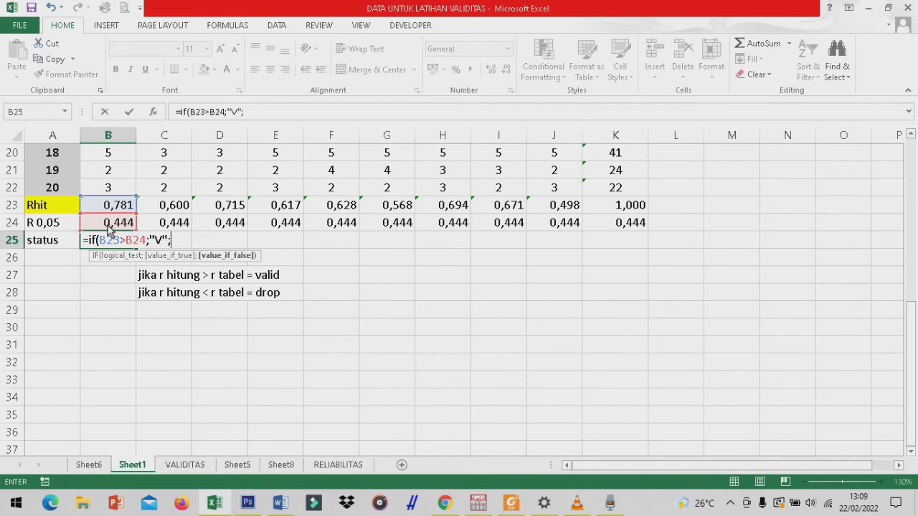
type("\"")
type("D")
type("\"")
type(")")
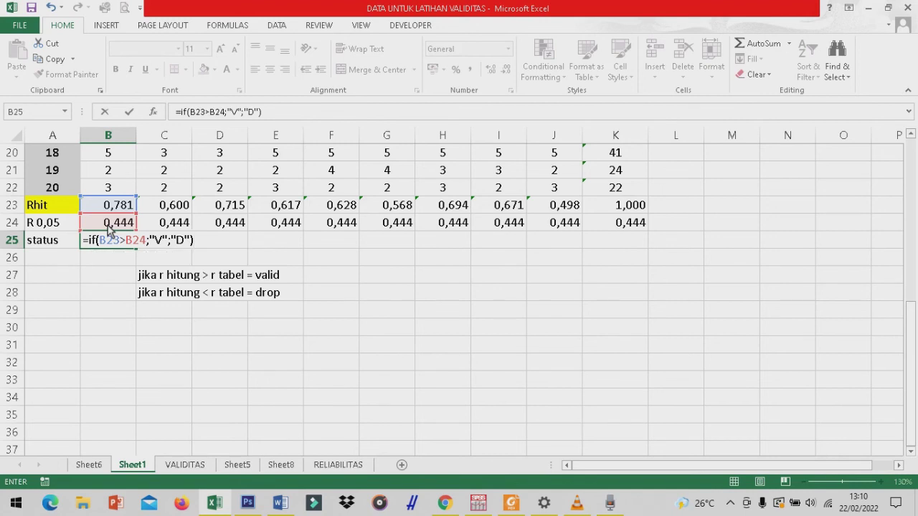
key("Return")
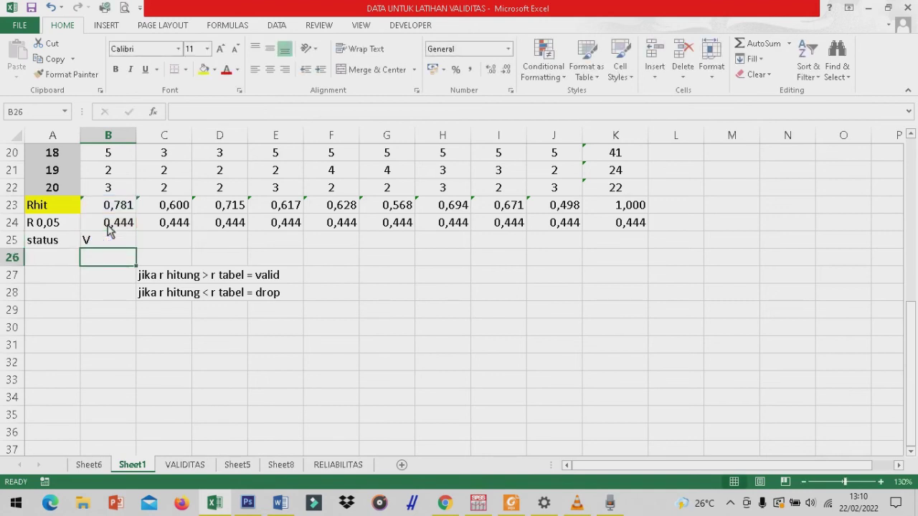
left_click(89, 242)
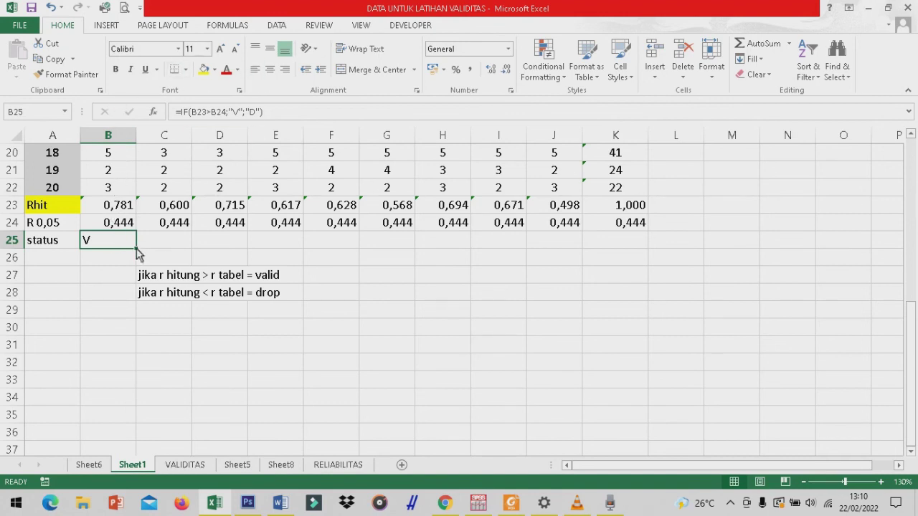
Copy the B25 verdict formula through K25, then centre the row and fill it yellow.
left_click_drag(137, 248, 636, 244)
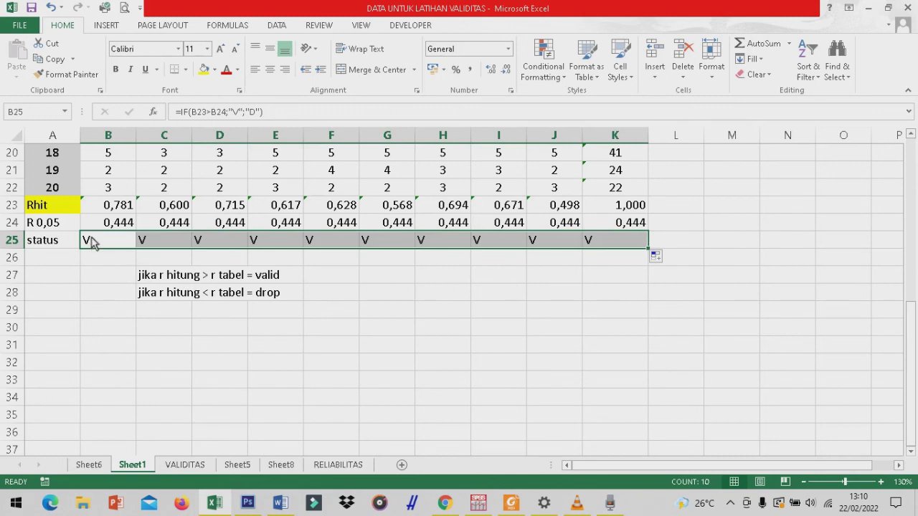
left_click(268, 71)
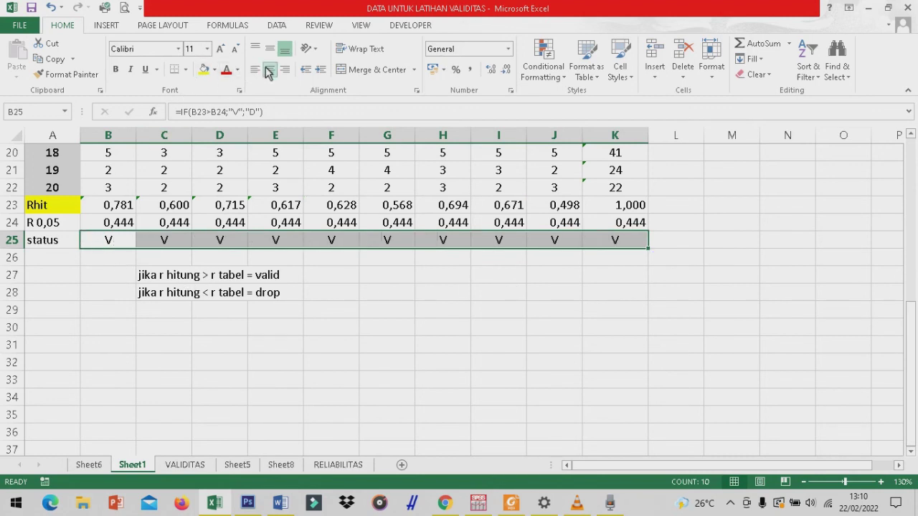
left_click(204, 70)
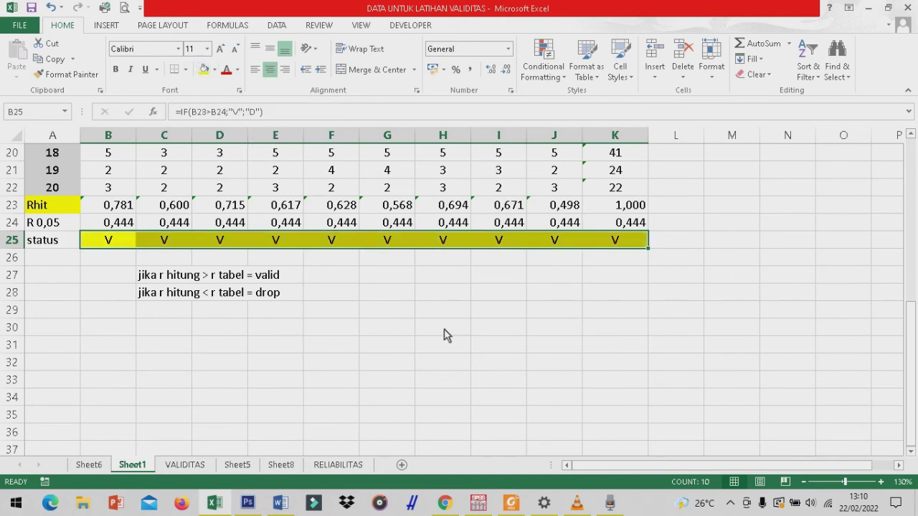
left_click(372, 312)
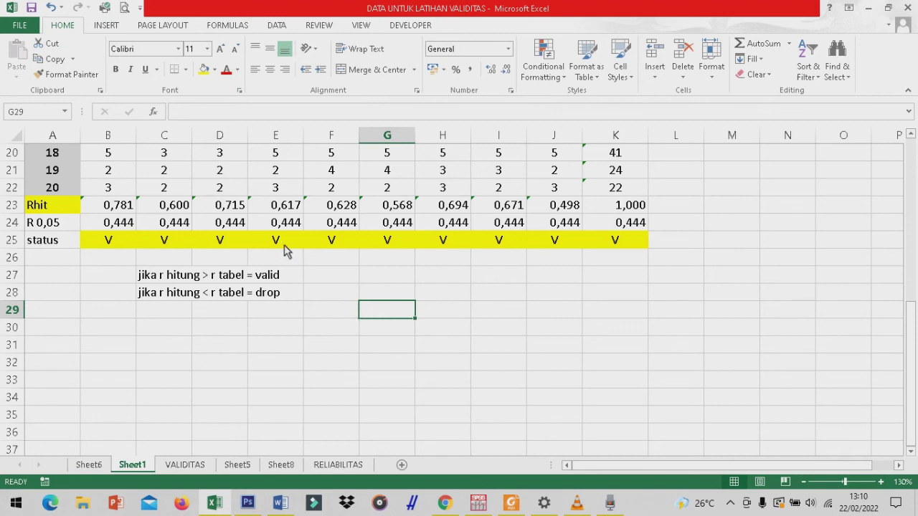
left_click(331, 246)
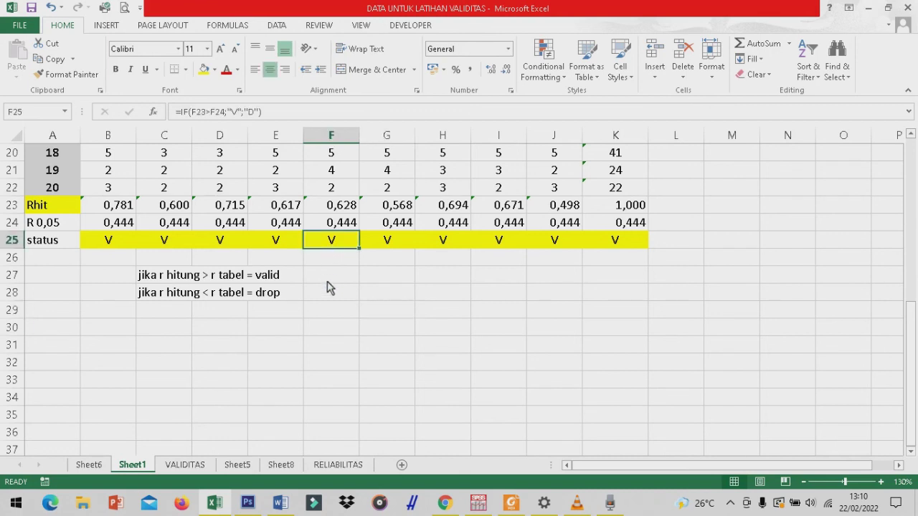